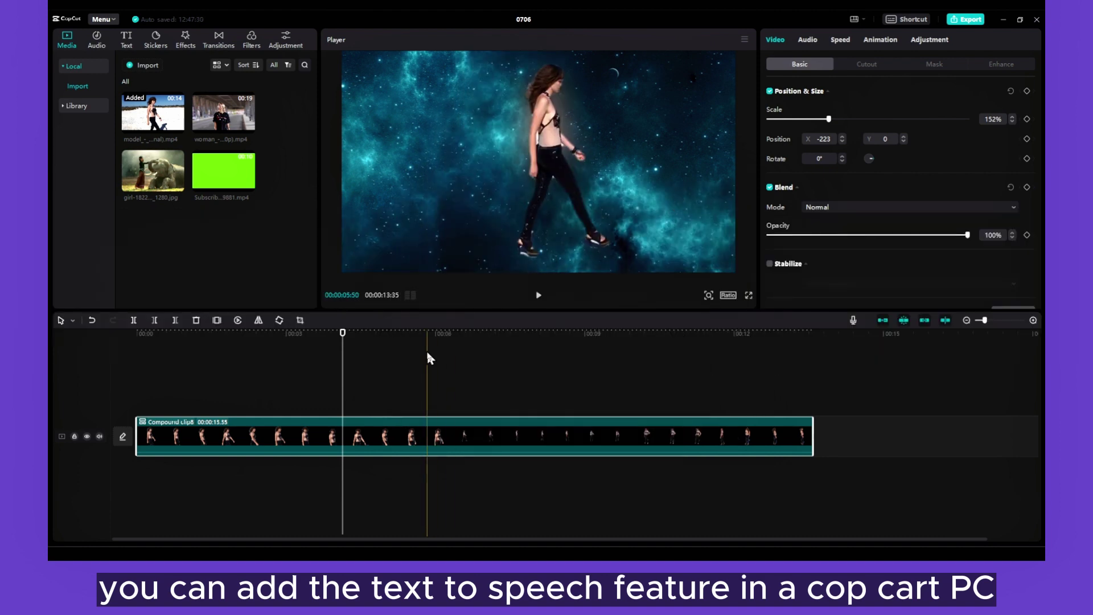
Step: Move the playhead to about four seconds and preview the woman video in the media library
click(329, 334)
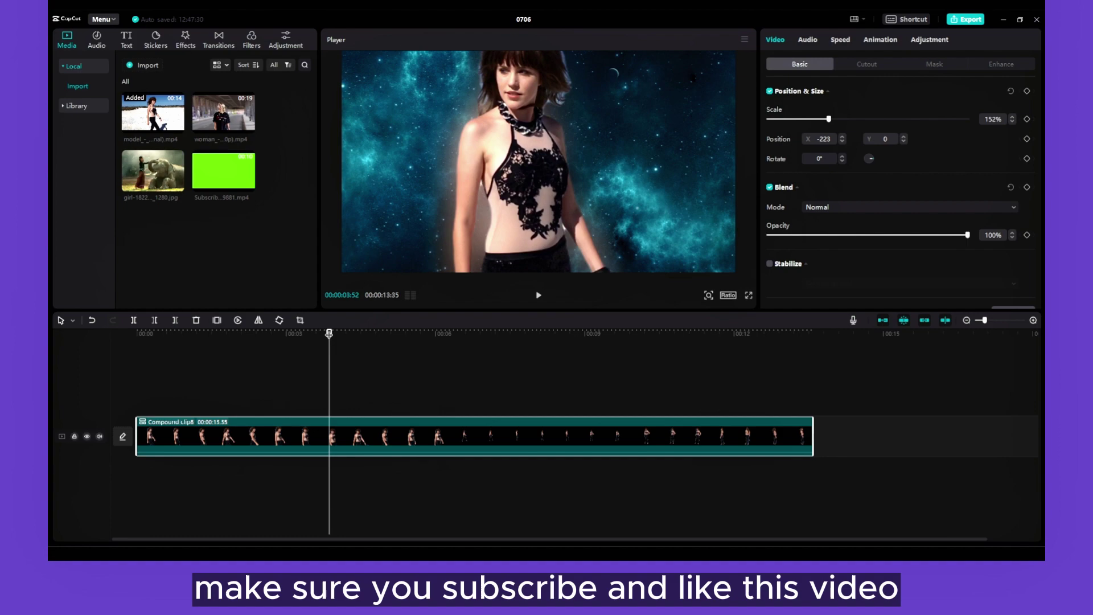
drag(329, 342, 349, 350)
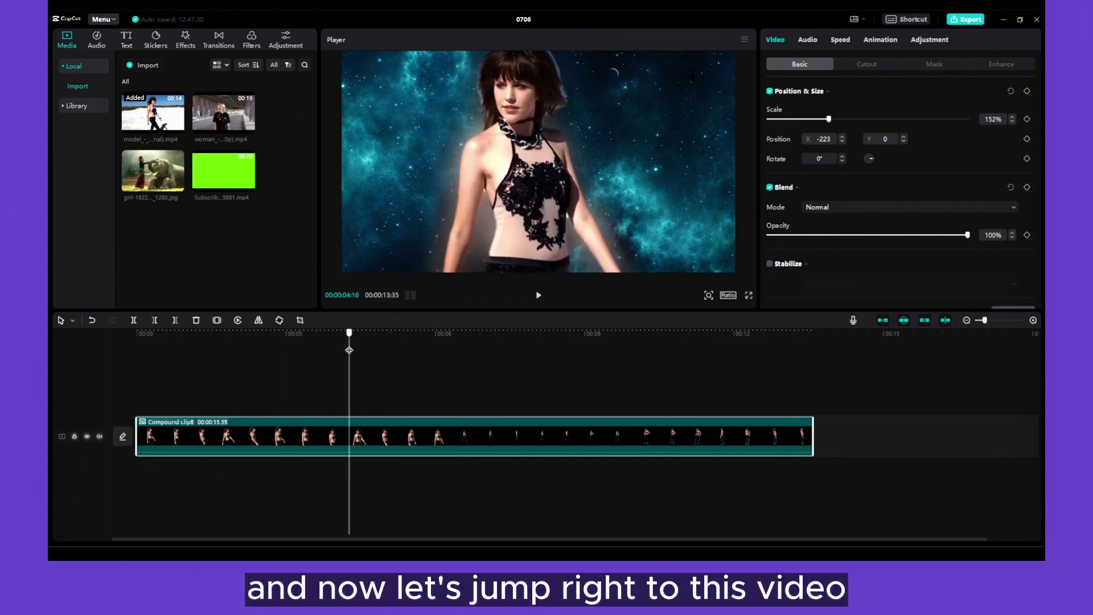
click(187, 122)
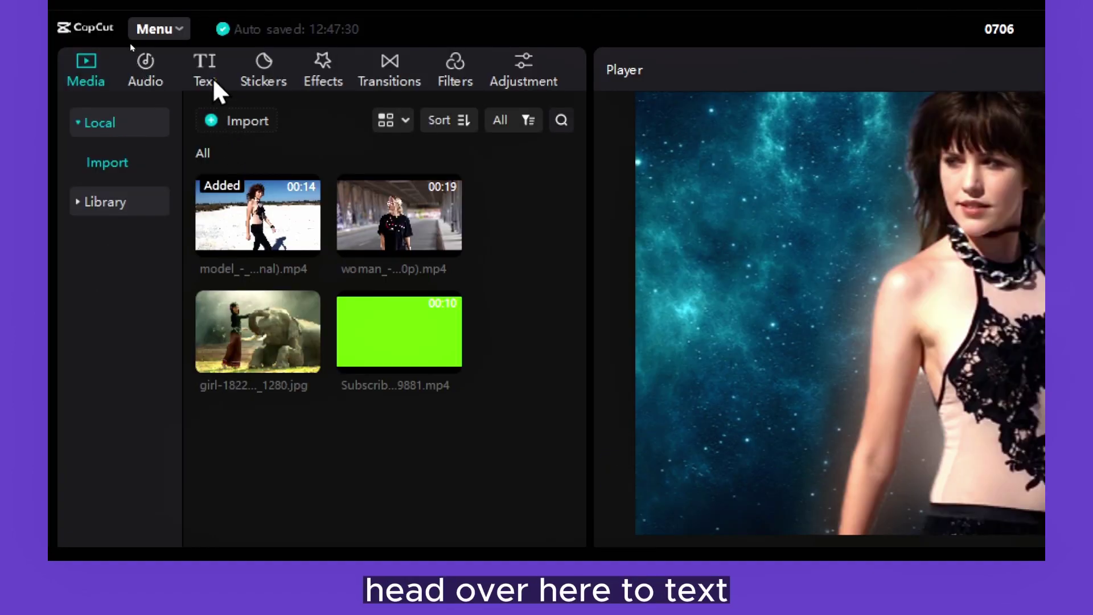
Step: Add a Default text clip with the playhead at 00:00:05:23
click(129, 43)
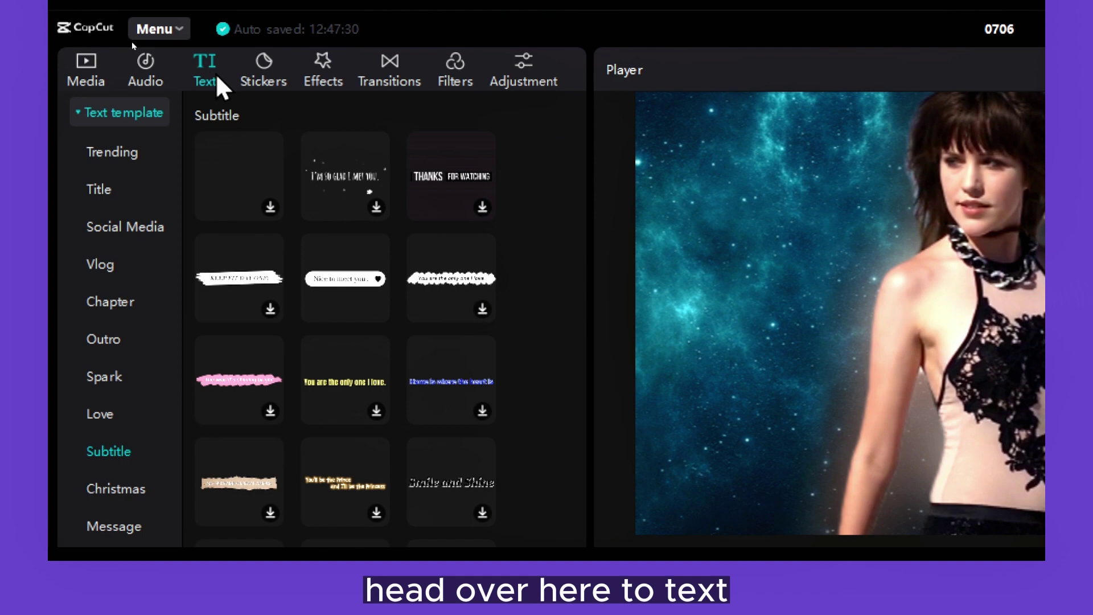
click(78, 113)
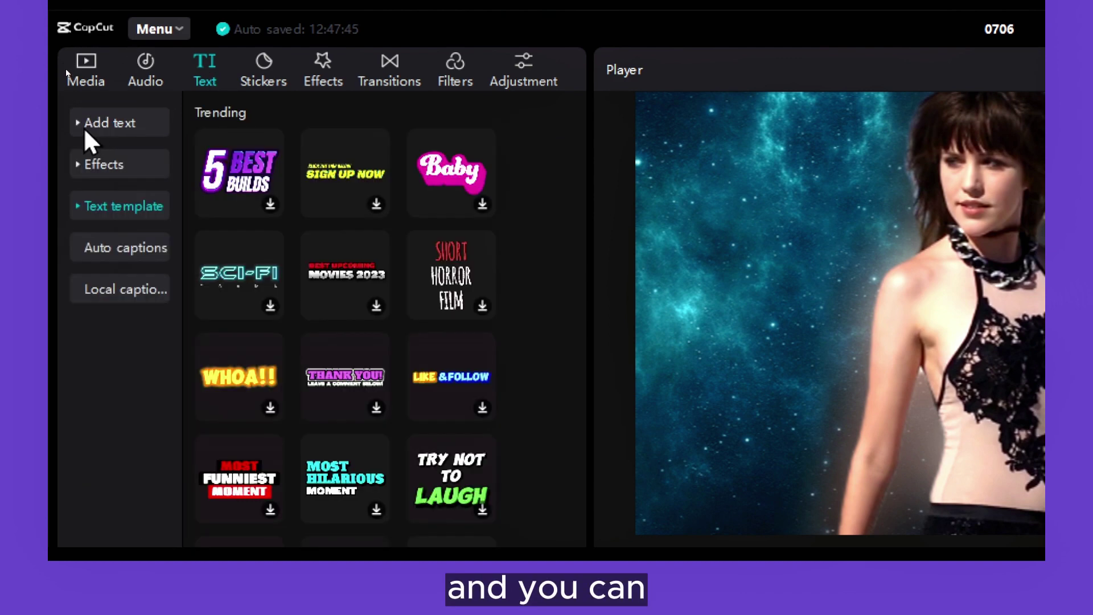
click(86, 125)
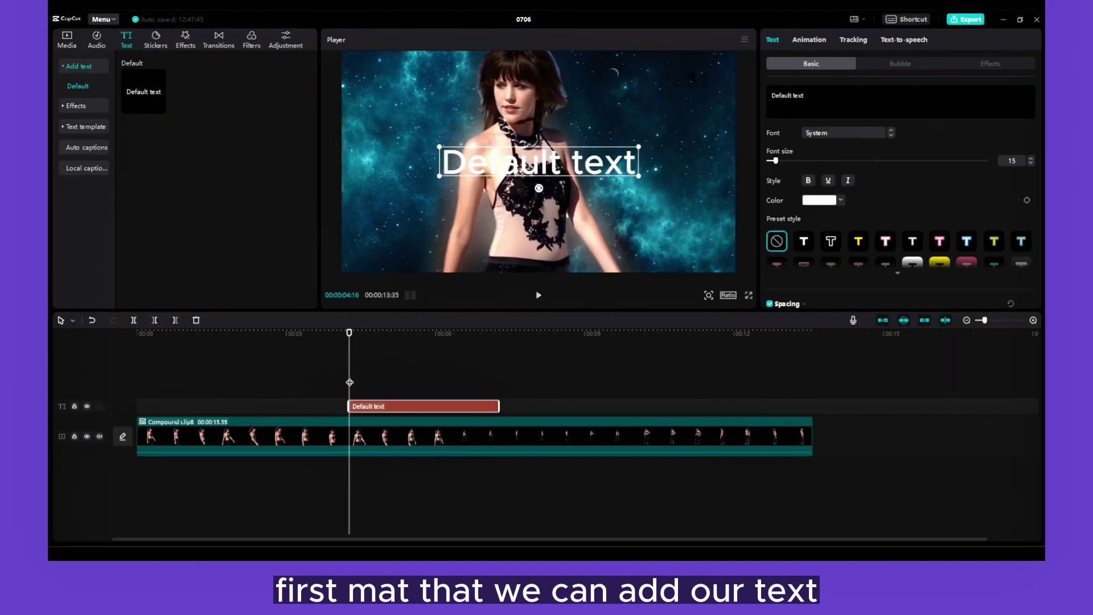
click(405, 333)
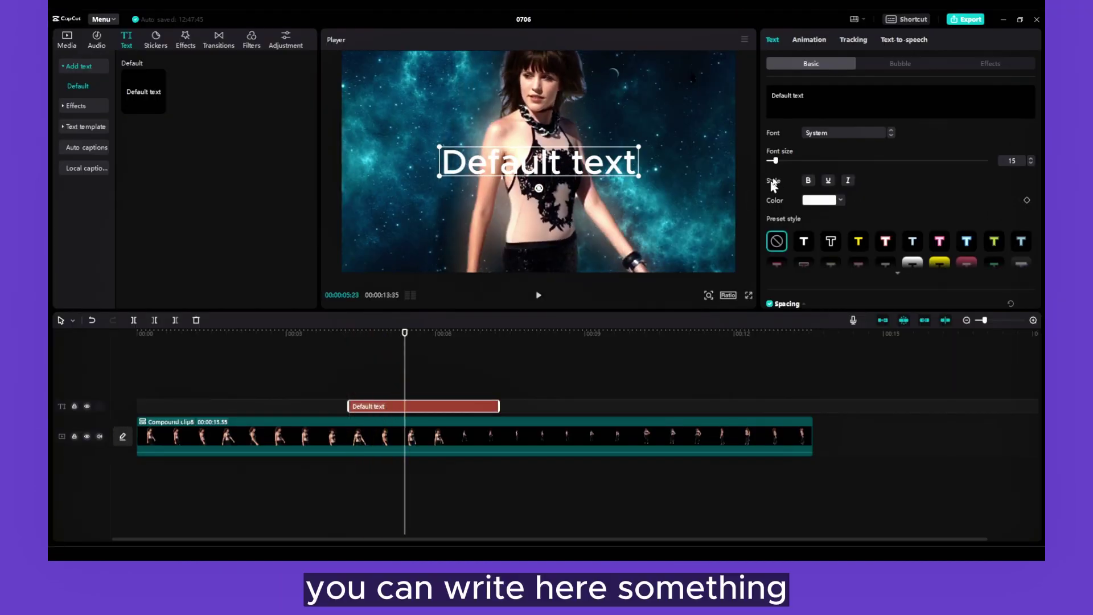
Step: Replace the placeholder with 'Make sure you subscribe for more'
key(ctrl+a)
text(He)
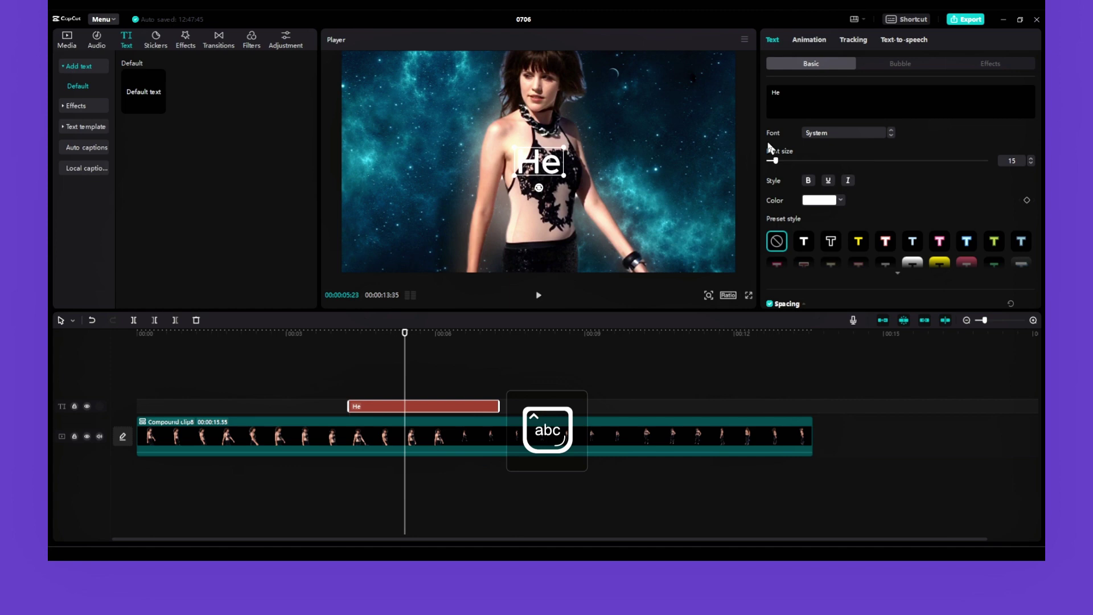
text(llo)
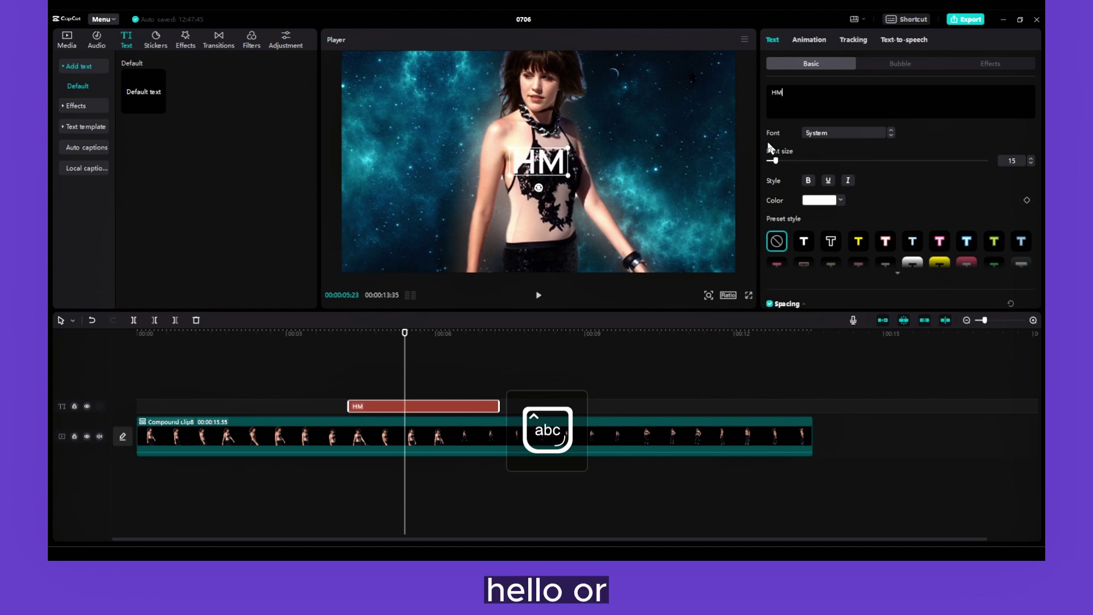
key(BackSpace)
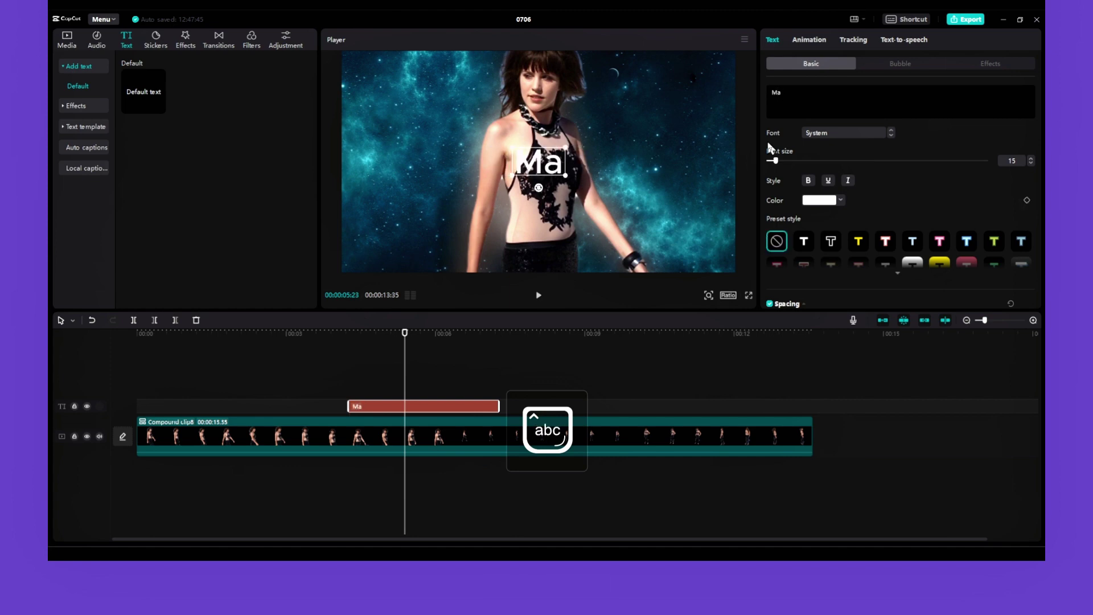
text(Make sur)
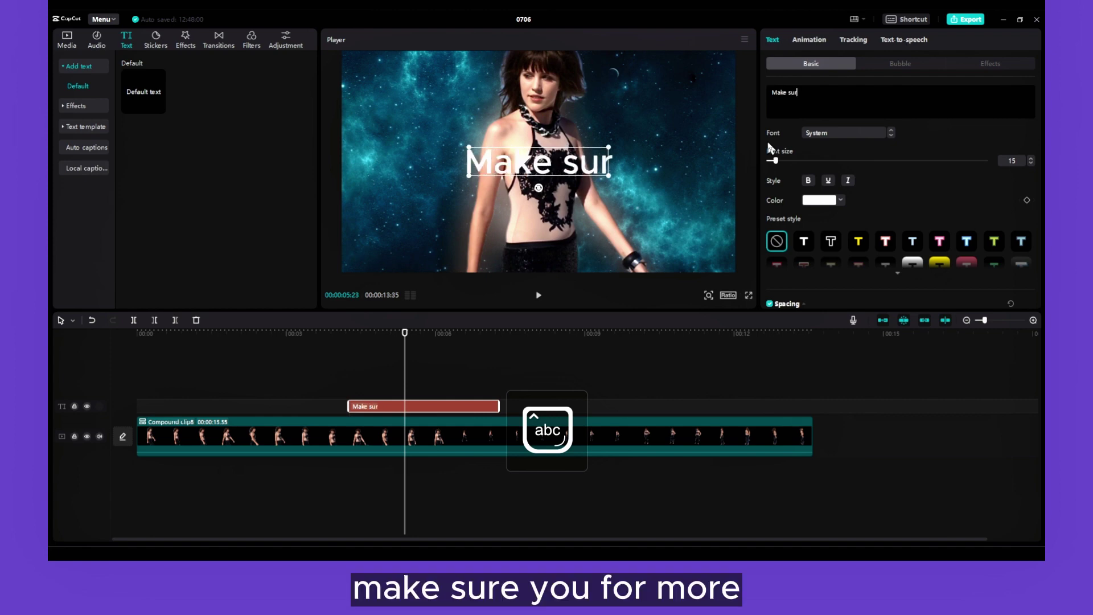
text(e you subscribe for more)
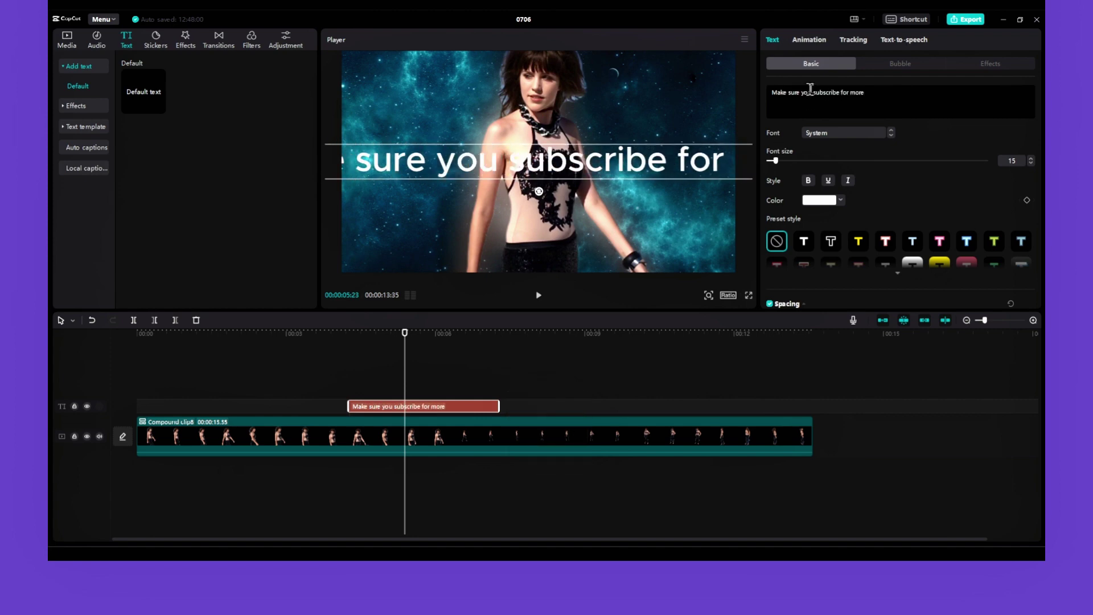
click(840, 92)
Step: Break the caption before 'for more', then scale the text down and move it higher
key(Return)
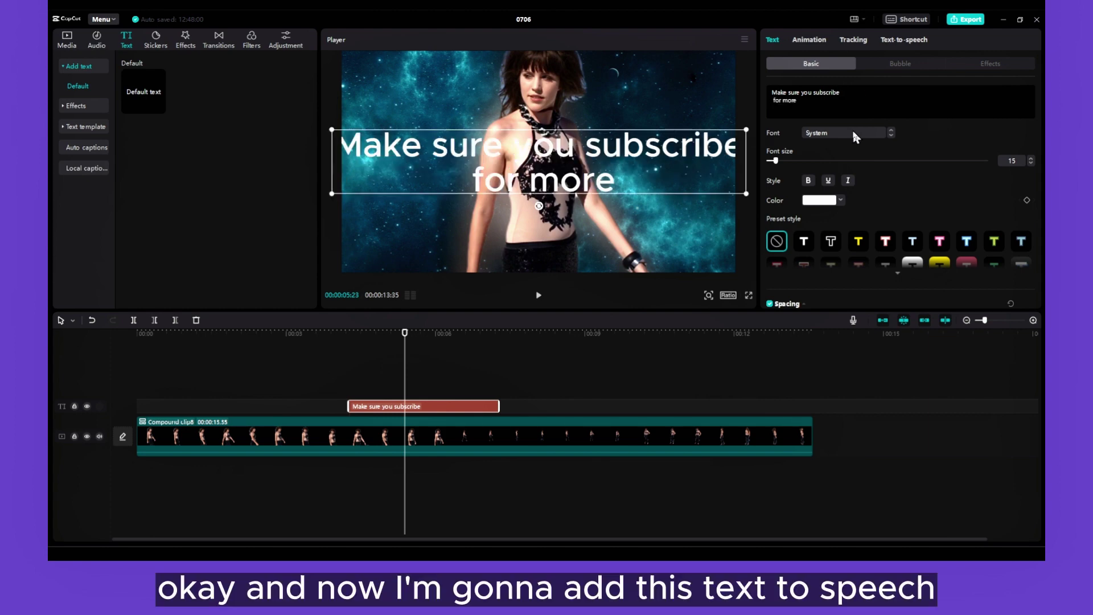
click(712, 171)
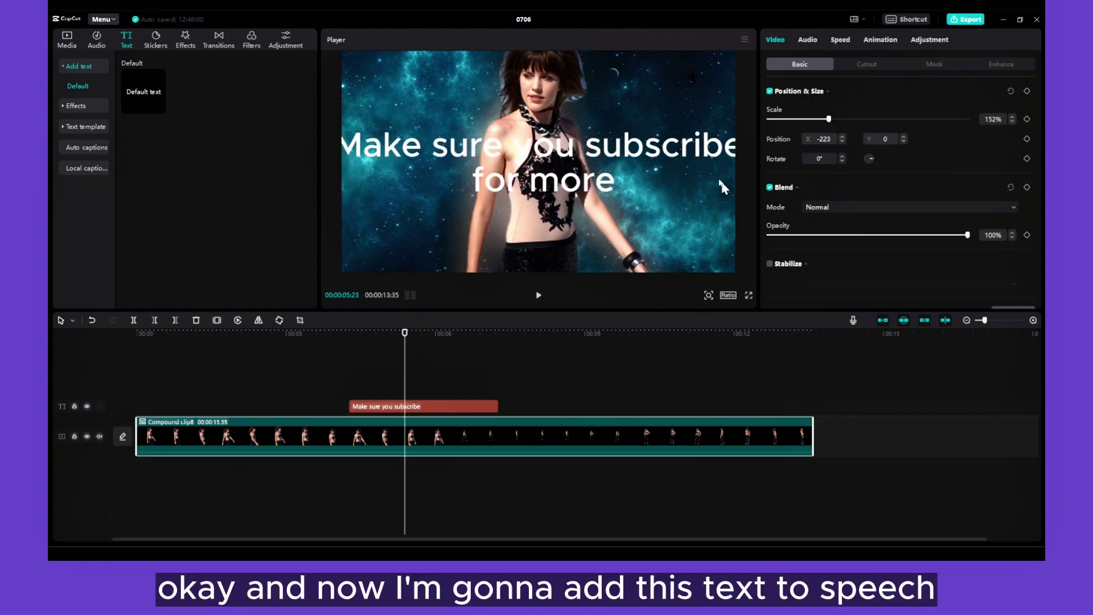
click(679, 164)
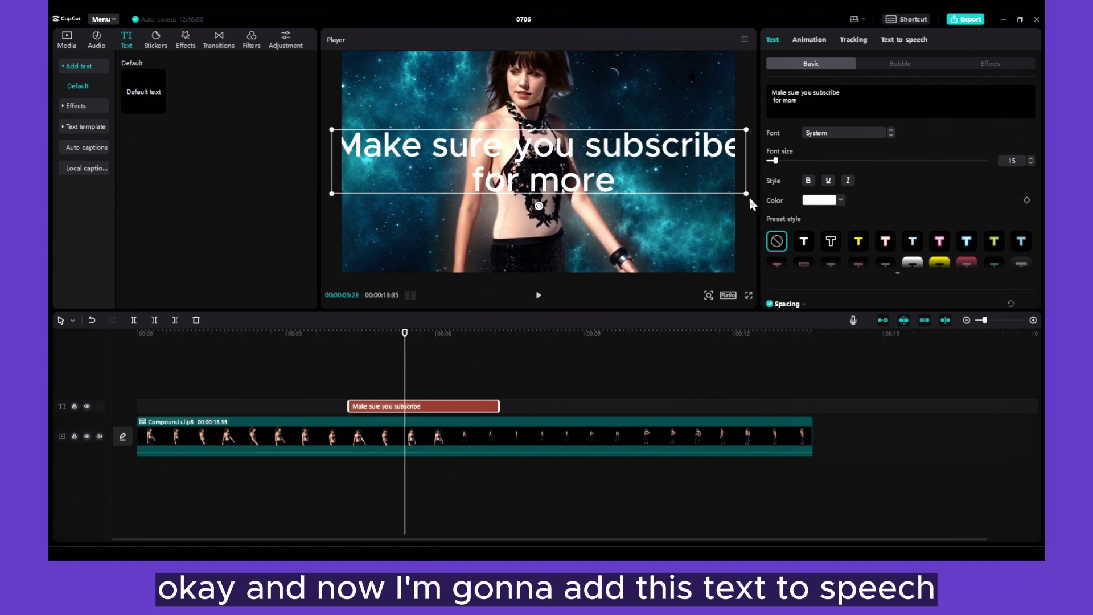
drag(747, 194, 702, 156)
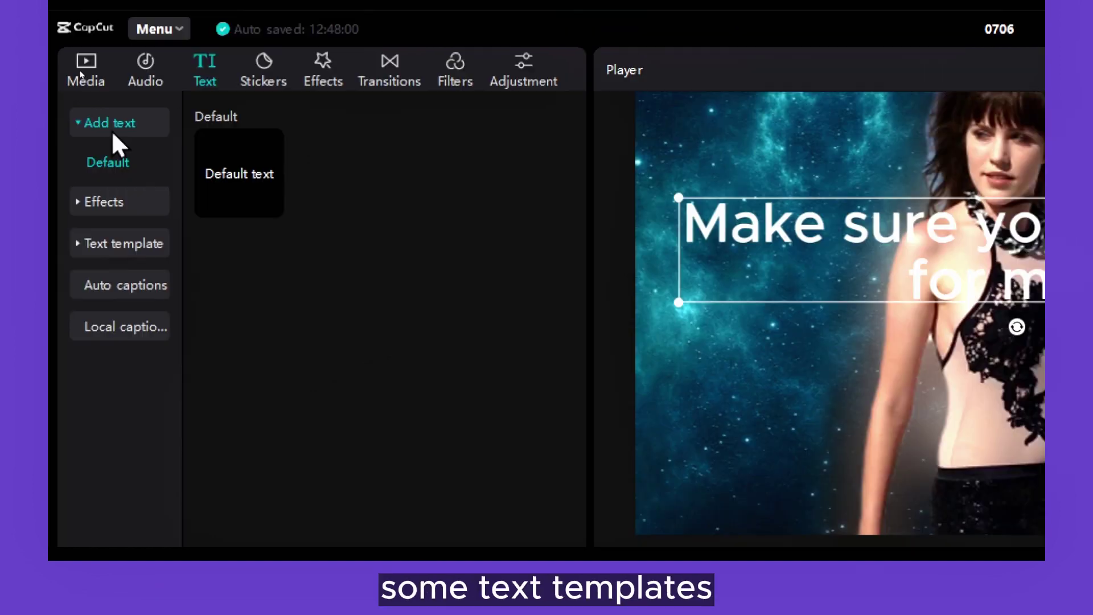
Step: Expand the text templates, browse Title and Vlog, and show the Chapter templates
click(85, 244)
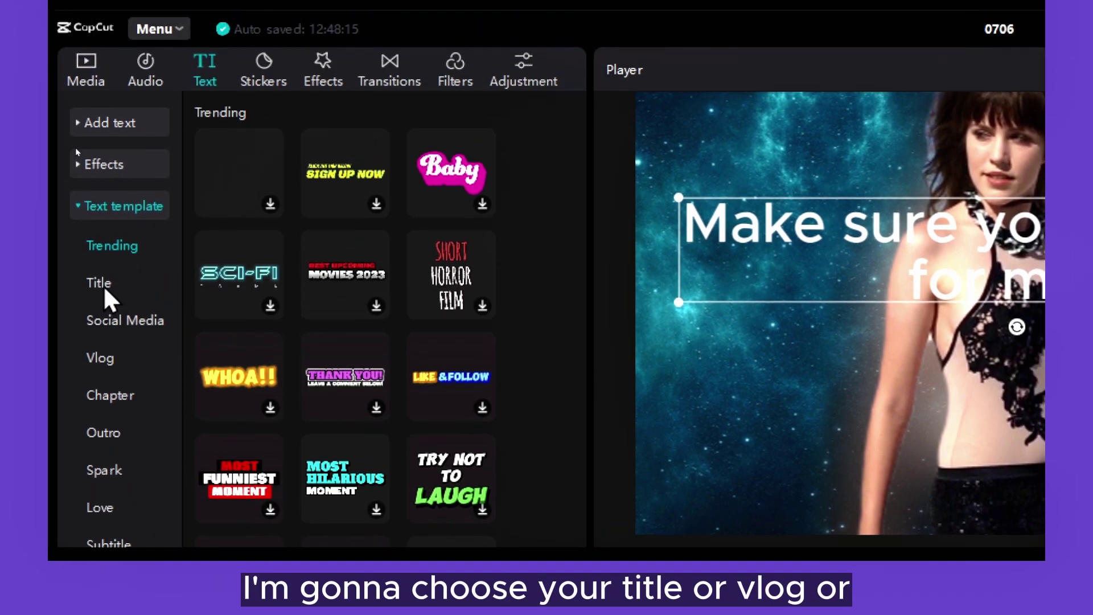
click(103, 284)
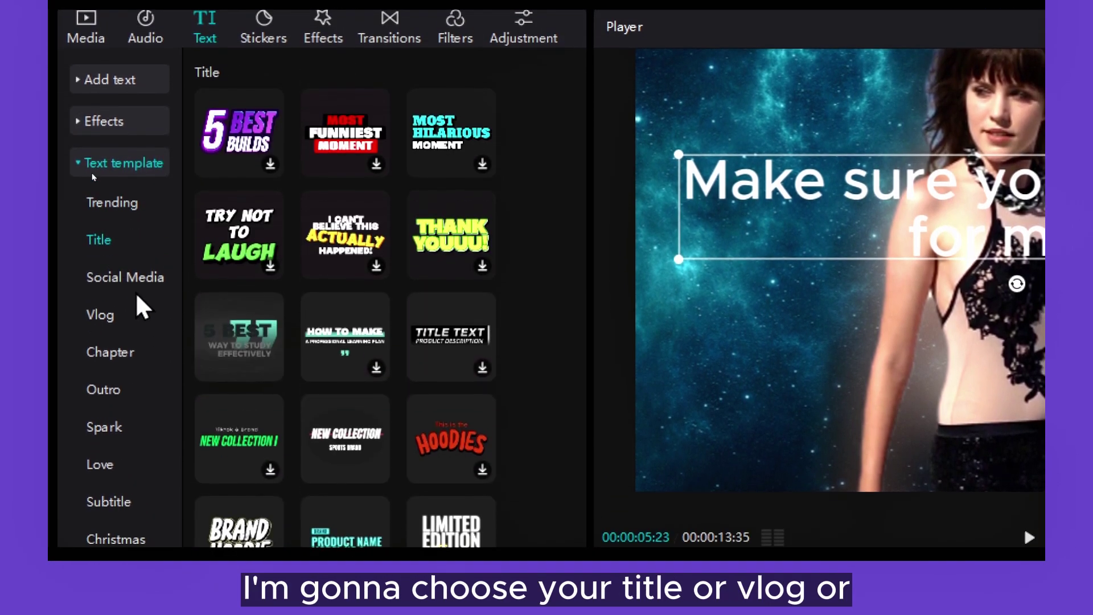
scroll(135, 292, down, 2)
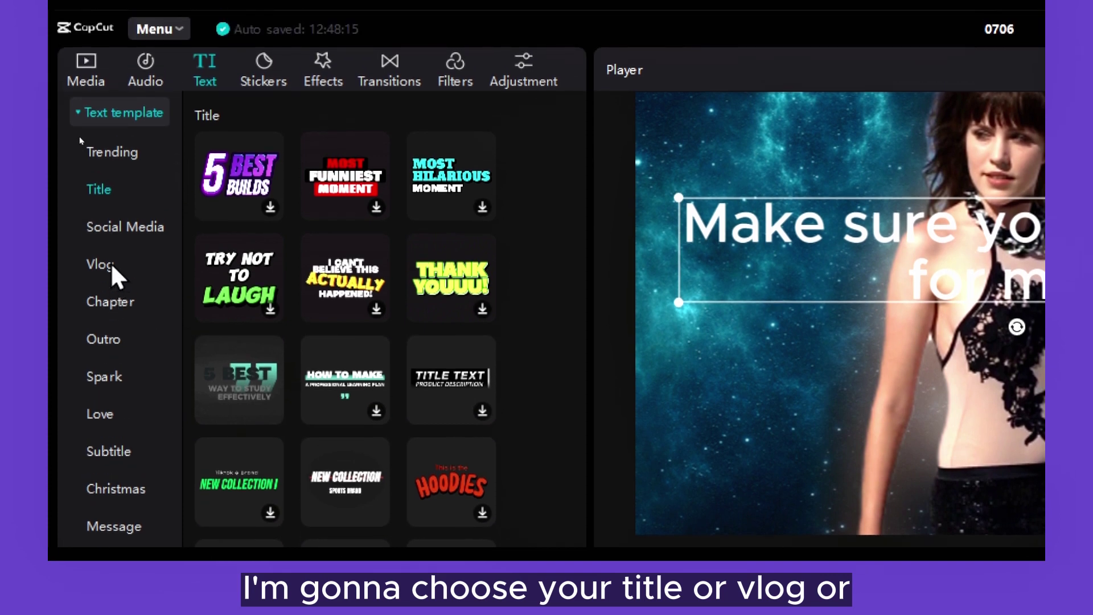
click(111, 219)
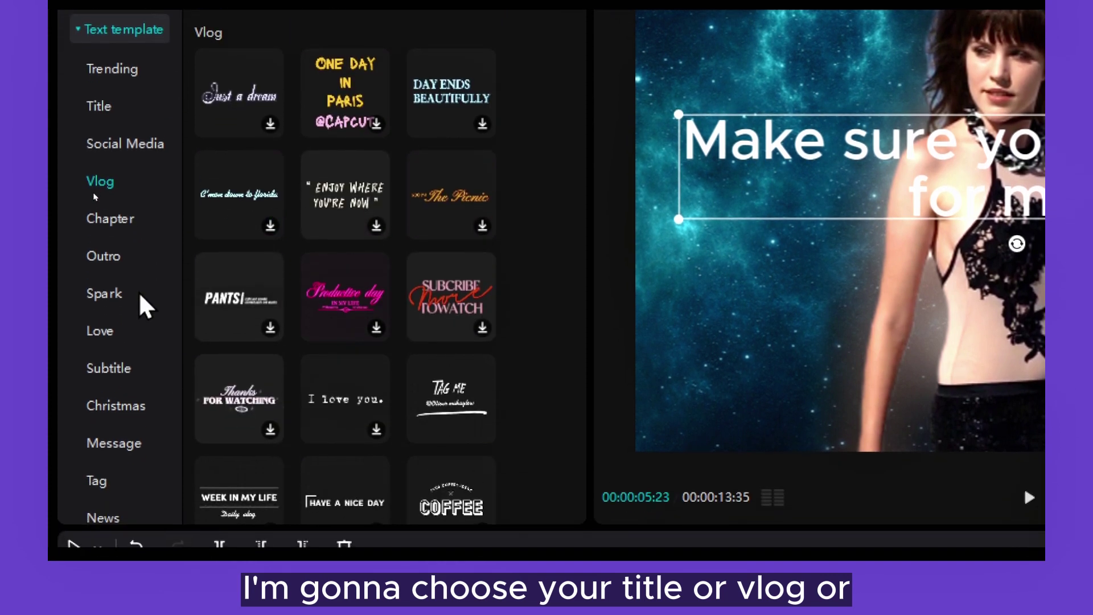
scroll(135, 291, down, 2)
scroll(132, 295, down, 2)
scroll(132, 295, up, 4)
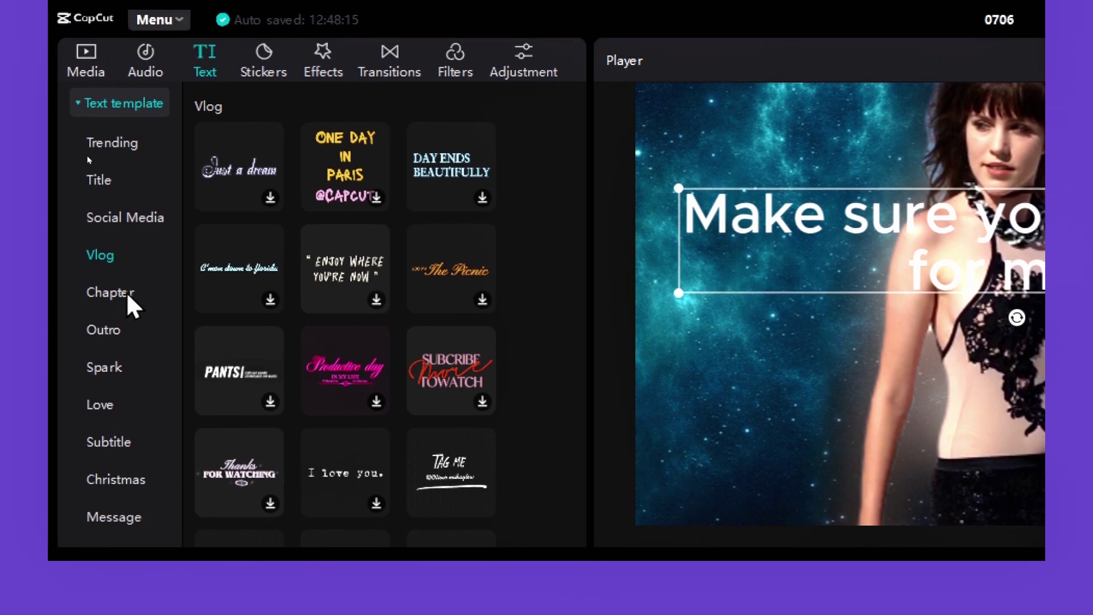
click(126, 292)
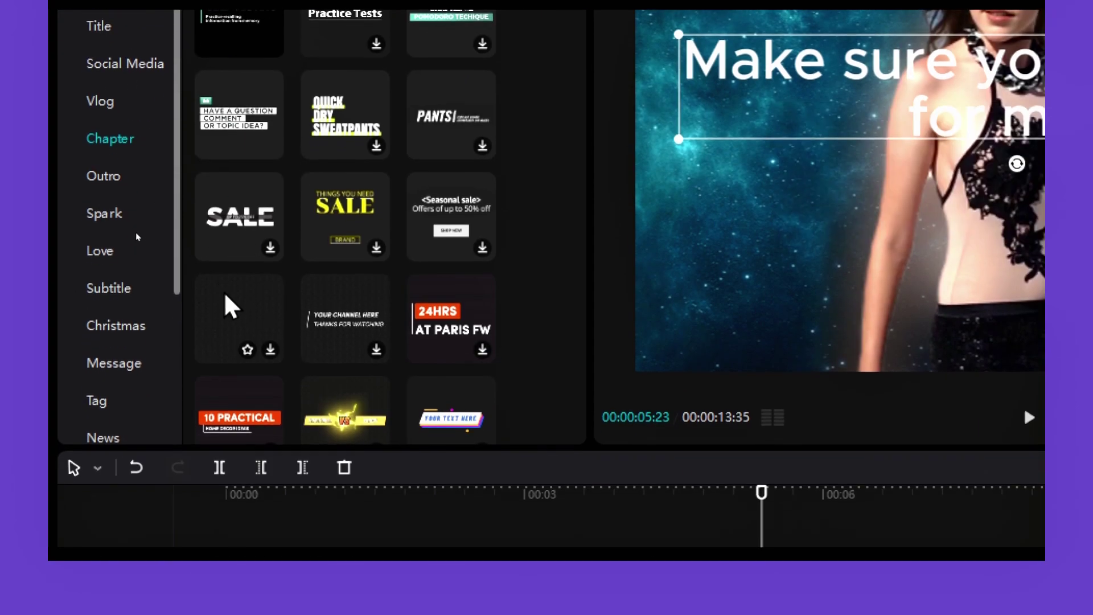
Step: Place the HAVE A NICE DAY Chapter template right after the subscribe clip and scrub onto it
drag(228, 501, 370, 503)
drag(370, 317, 962, 614)
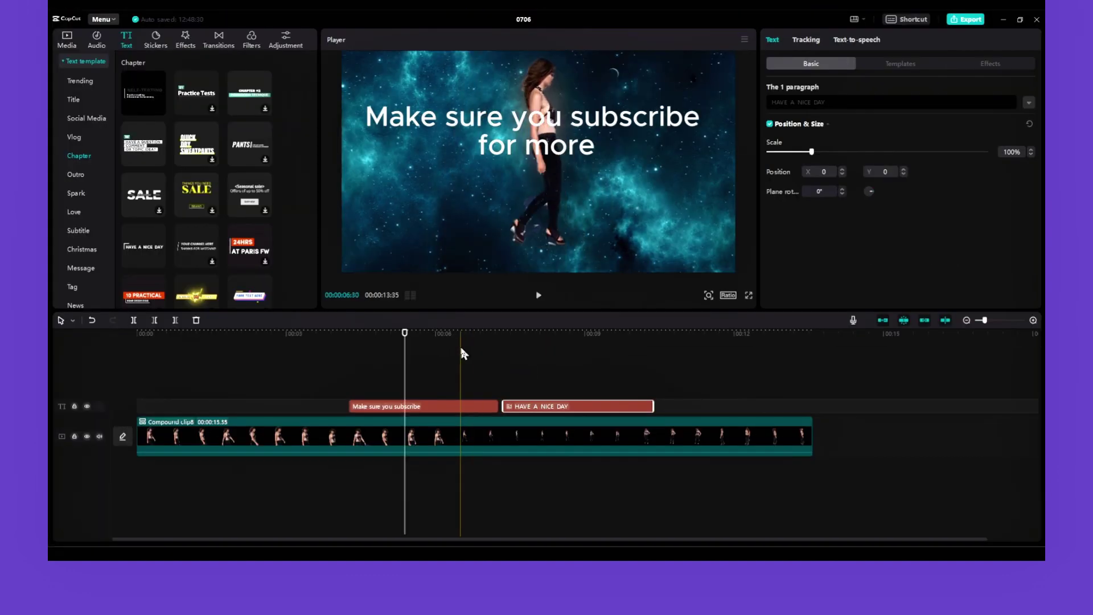
drag(421, 264, 712, 291)
drag(556, 347, 545, 349)
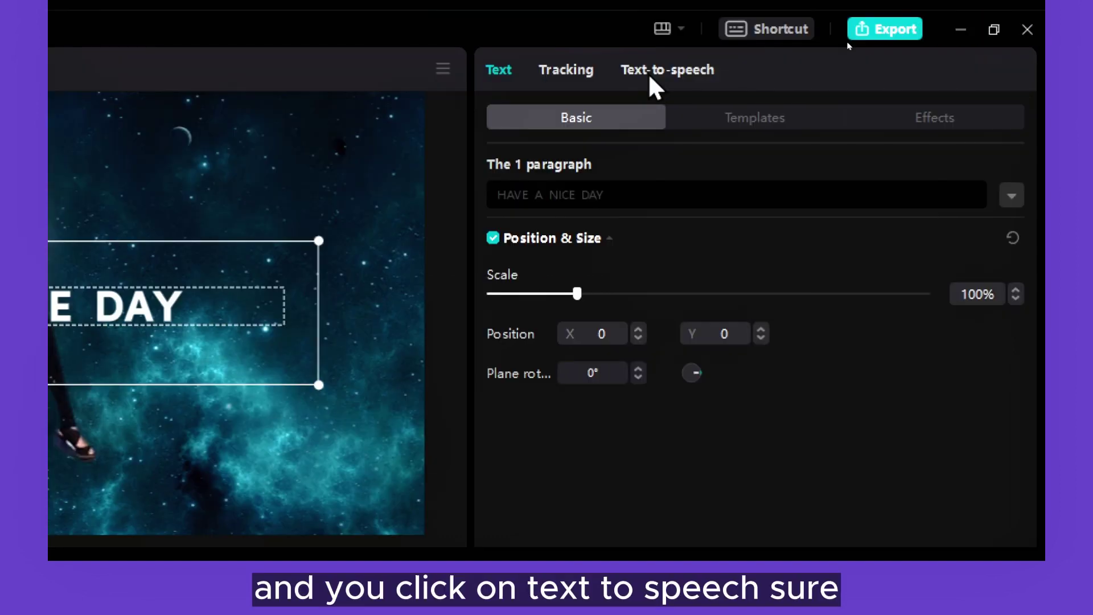
Step: Browse the Text-to-speech voices, choose Jessie, and play the HAVE A NICE DAY section
click(660, 71)
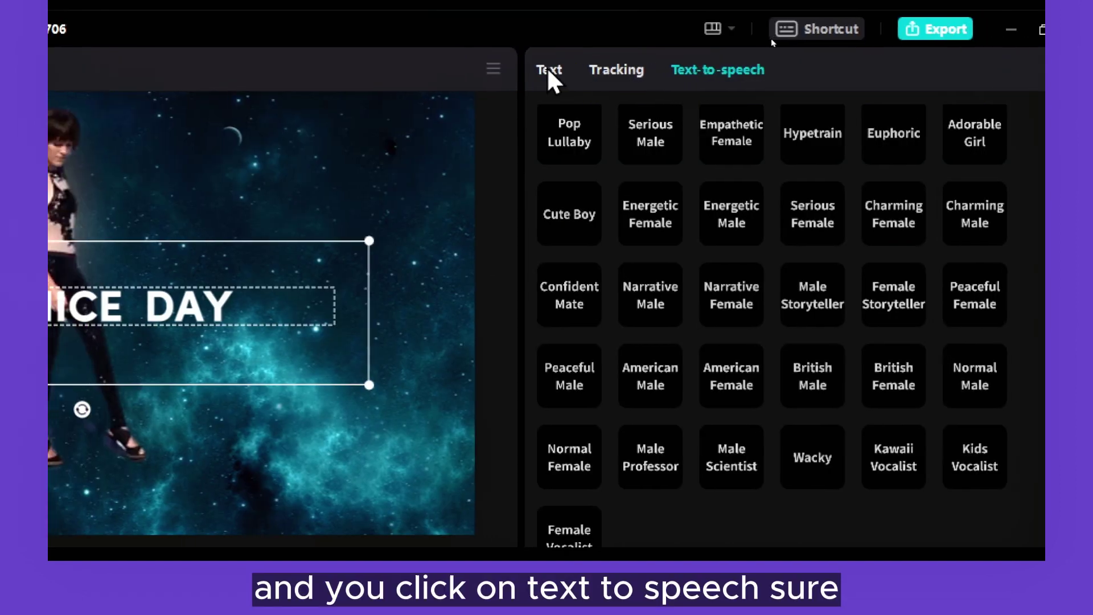
click(499, 71)
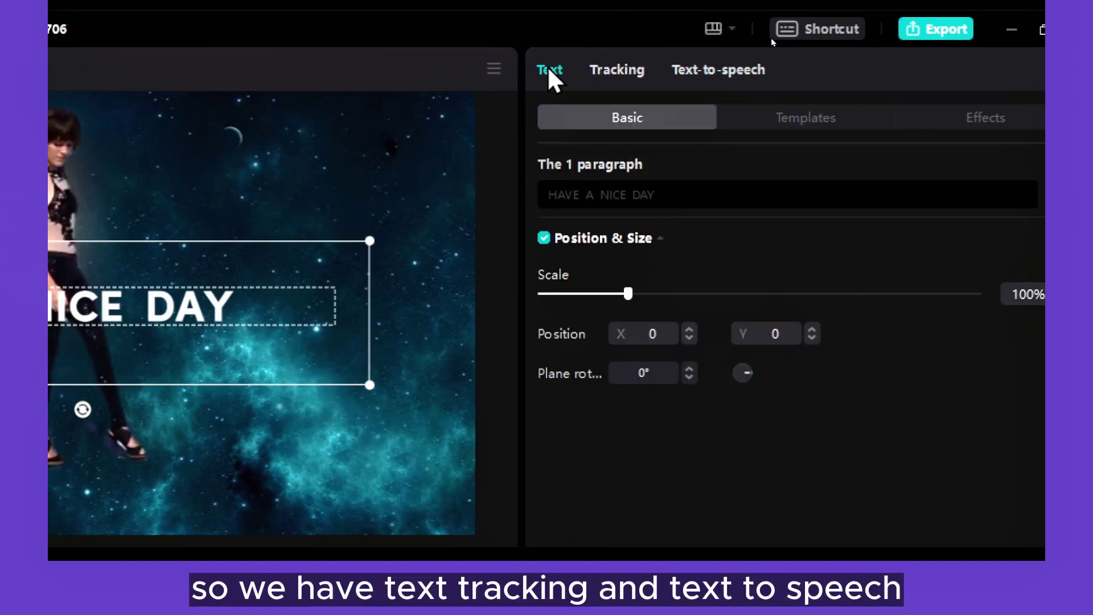
click(575, 70)
click(669, 74)
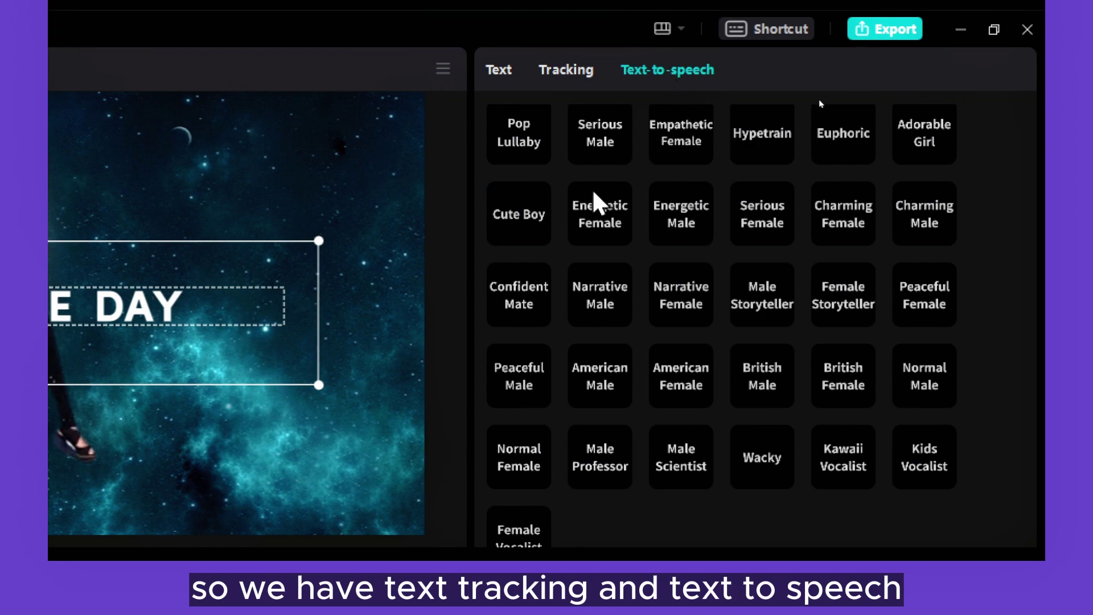
scroll(593, 204, up, 3)
click(608, 164)
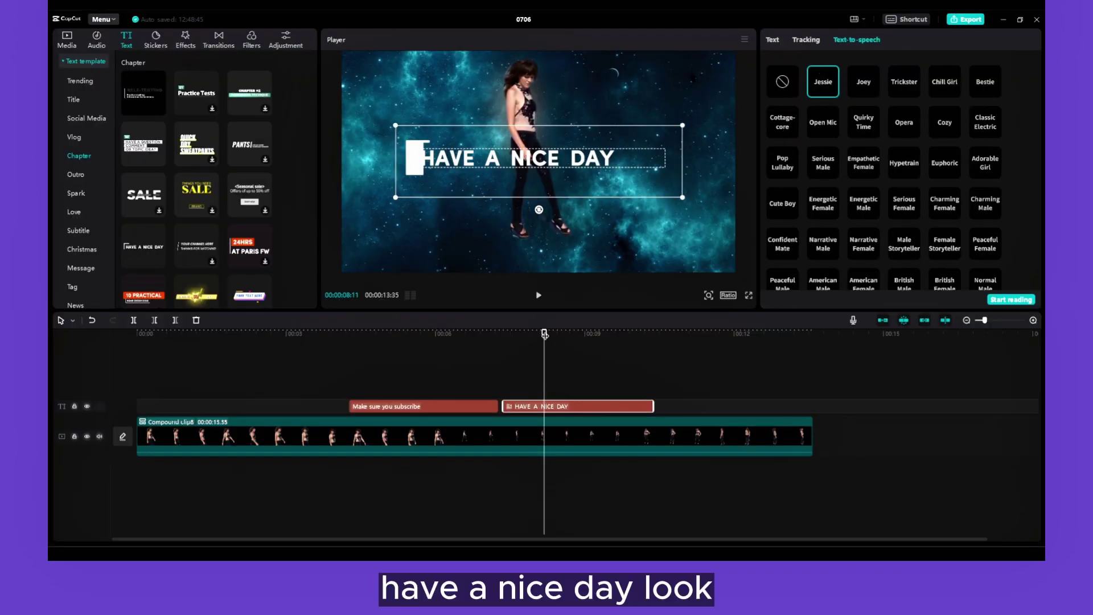
drag(544, 334, 506, 336)
key(space)
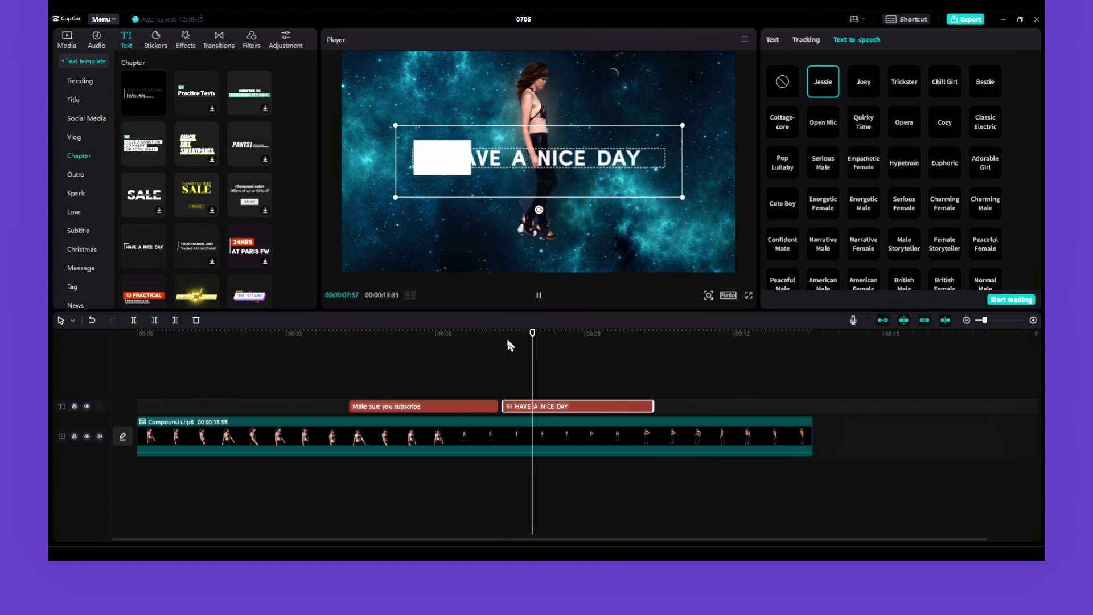
click(504, 338)
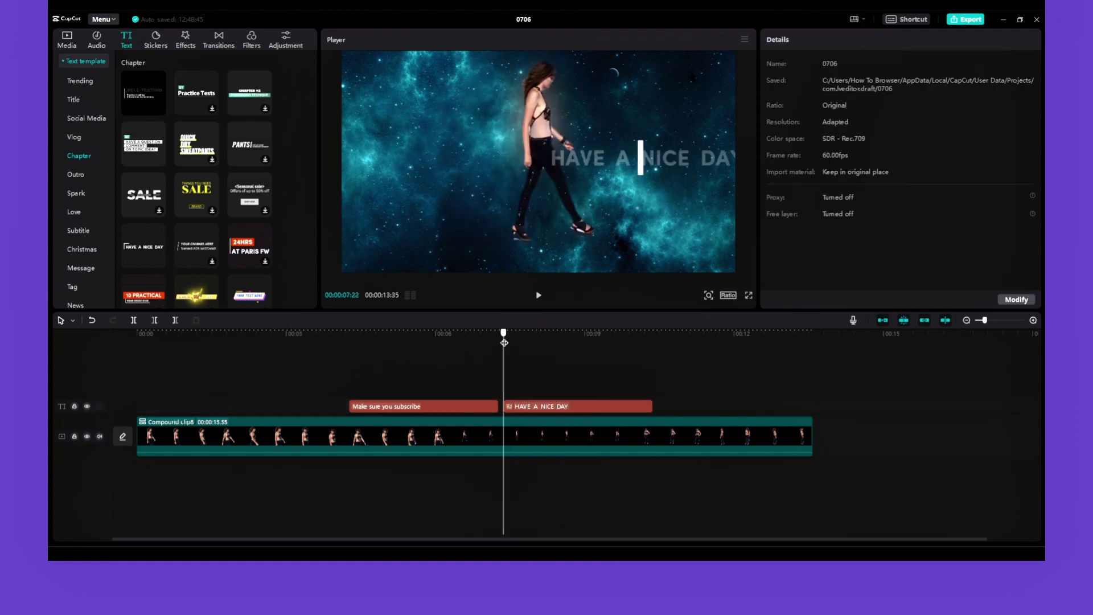
drag(505, 342, 533, 342)
Step: Generate a text-to-speech voiceover for the HAVE A NICE DAY clip and play it back
click(545, 406)
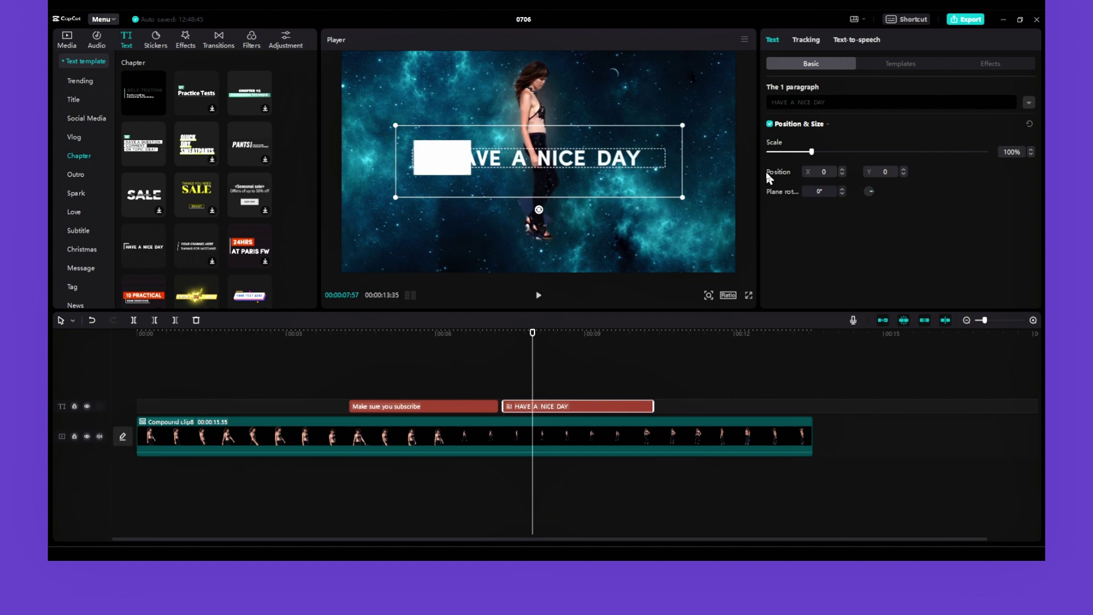
click(856, 40)
click(826, 85)
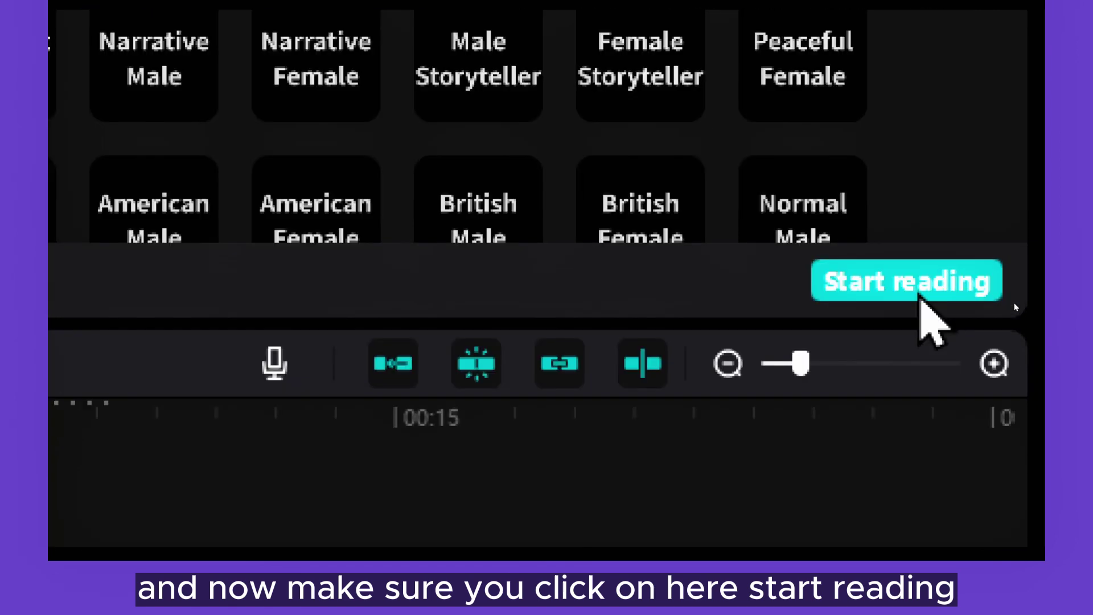
click(921, 296)
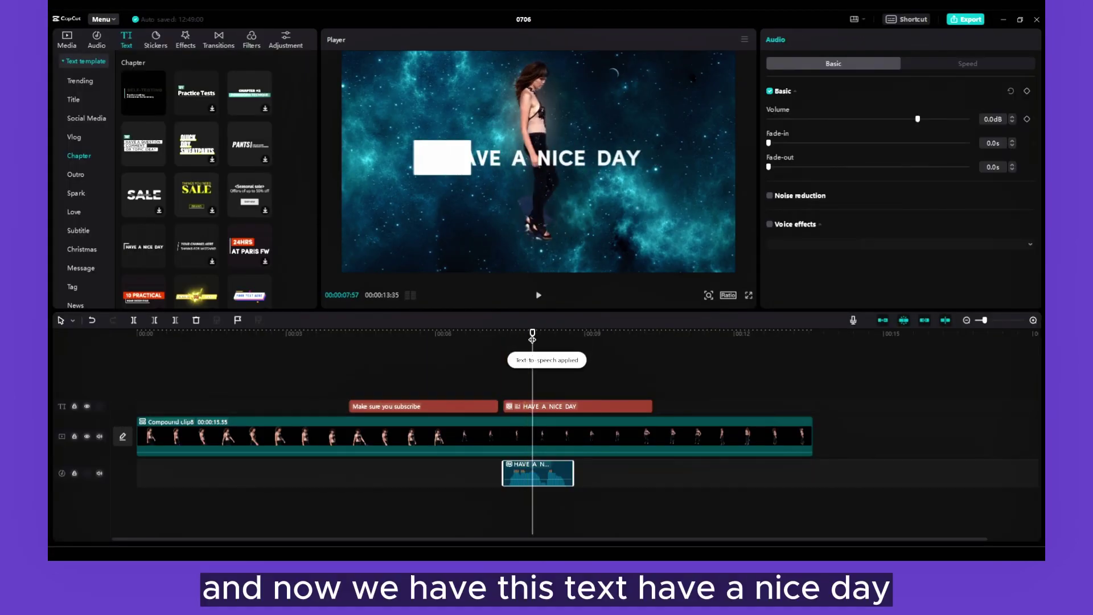
key(space)
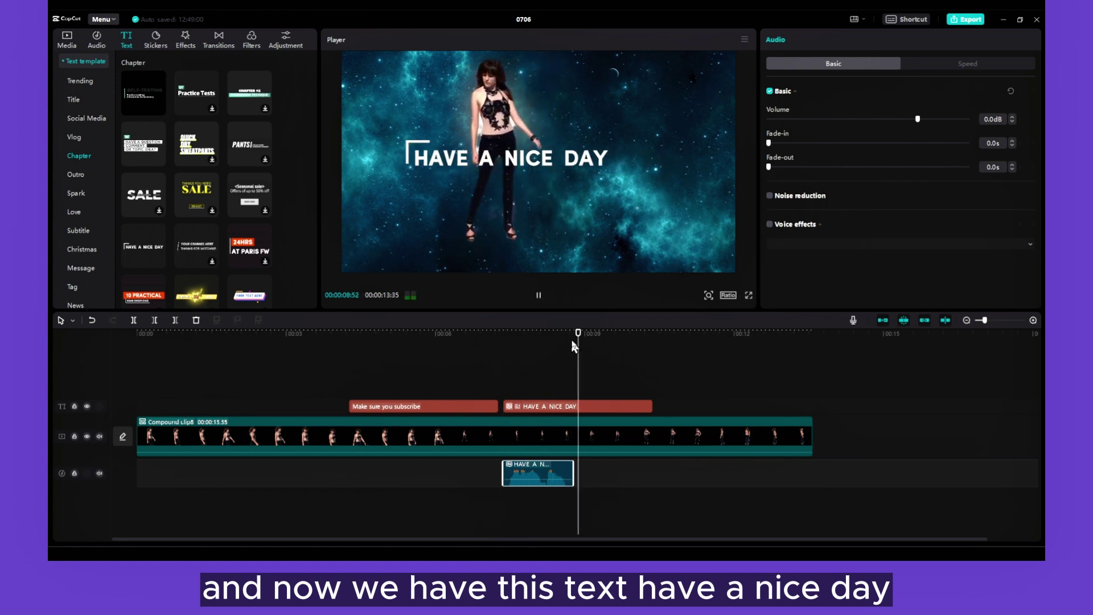
click(505, 346)
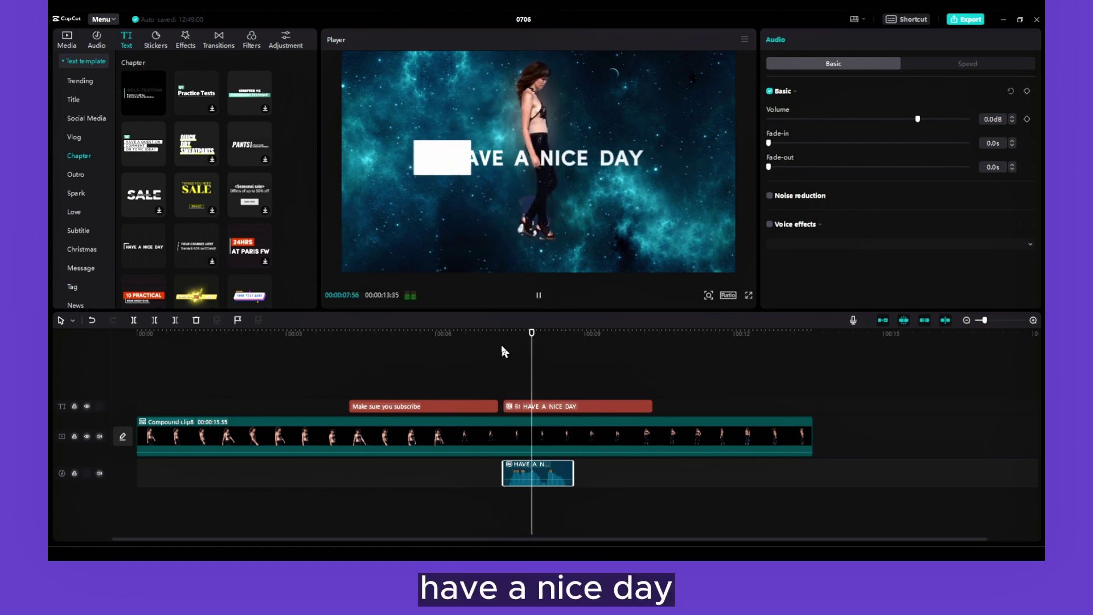
key(space)
Step: For the subscribe caption, audition Jessie, Joey and Confident Male, then generate a Cute Boy voiceover
click(373, 371)
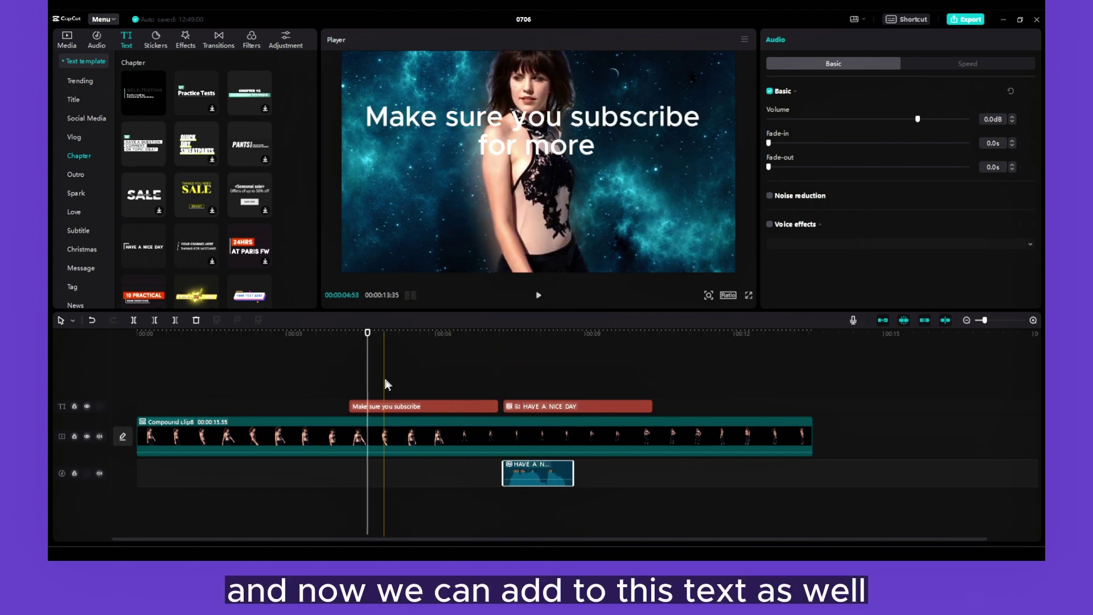
click(398, 406)
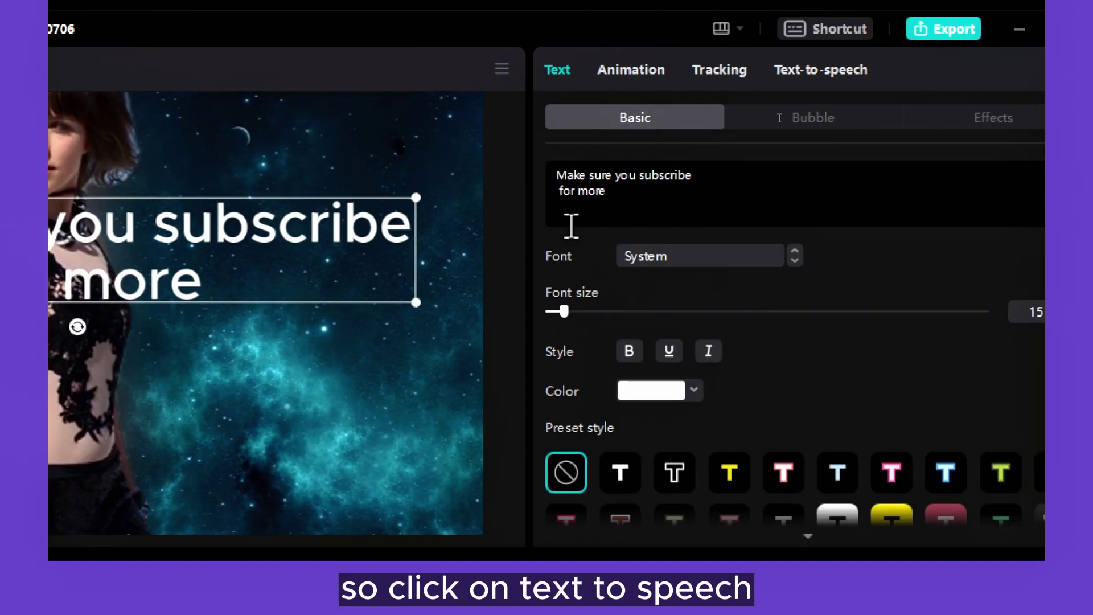
click(745, 70)
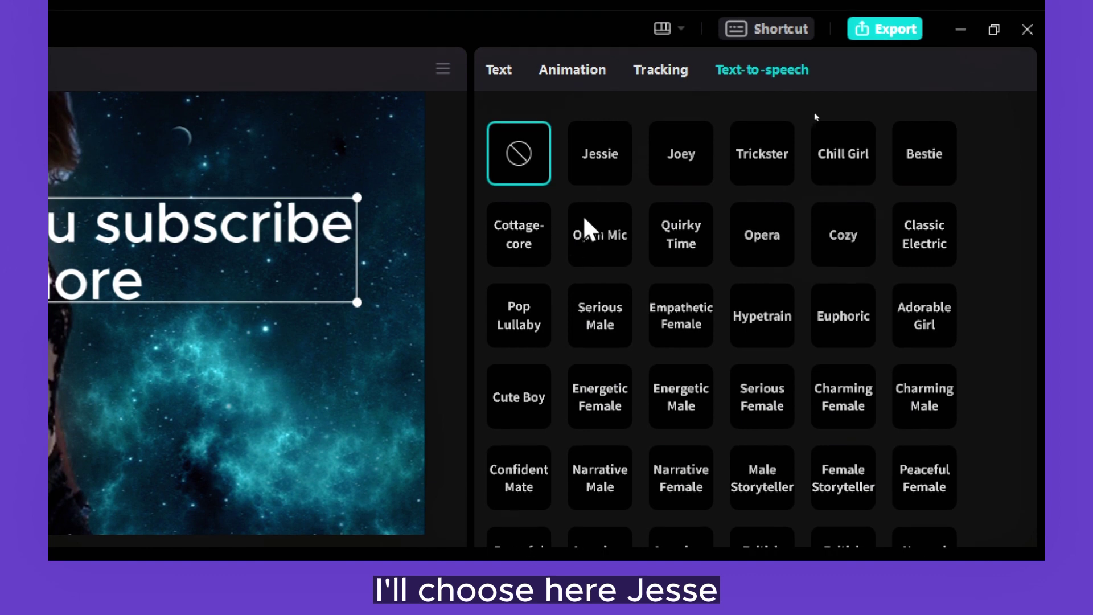
click(596, 166)
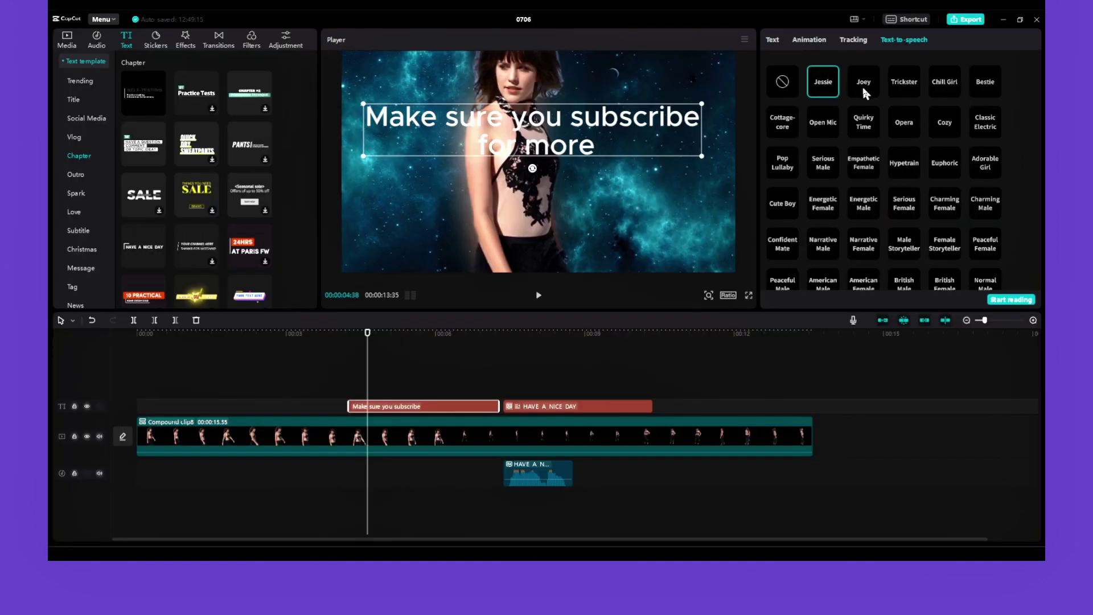
click(863, 88)
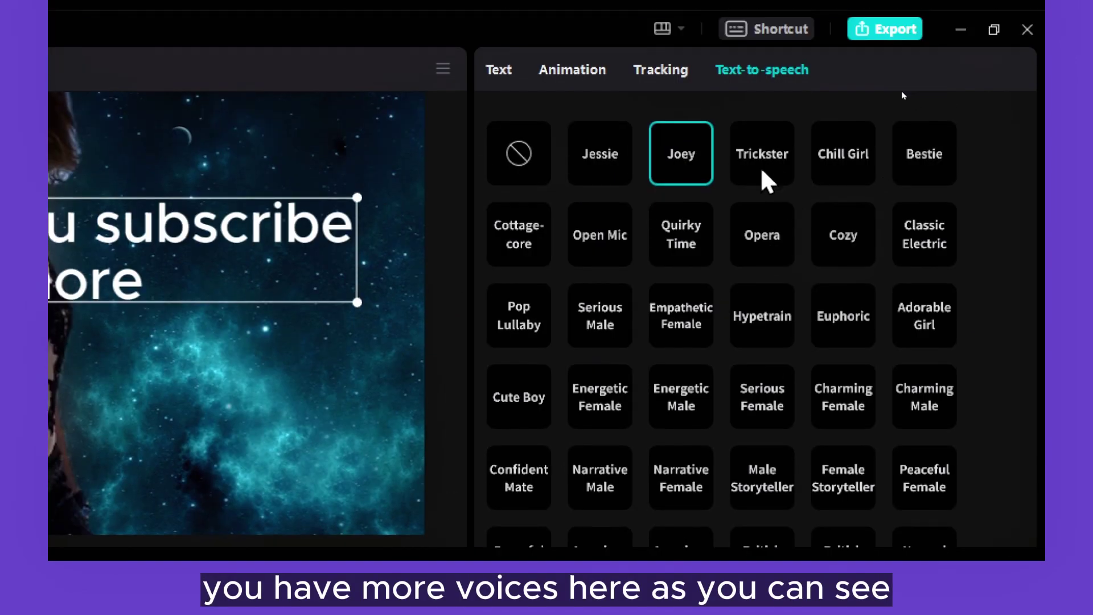
scroll(666, 278, down, 3)
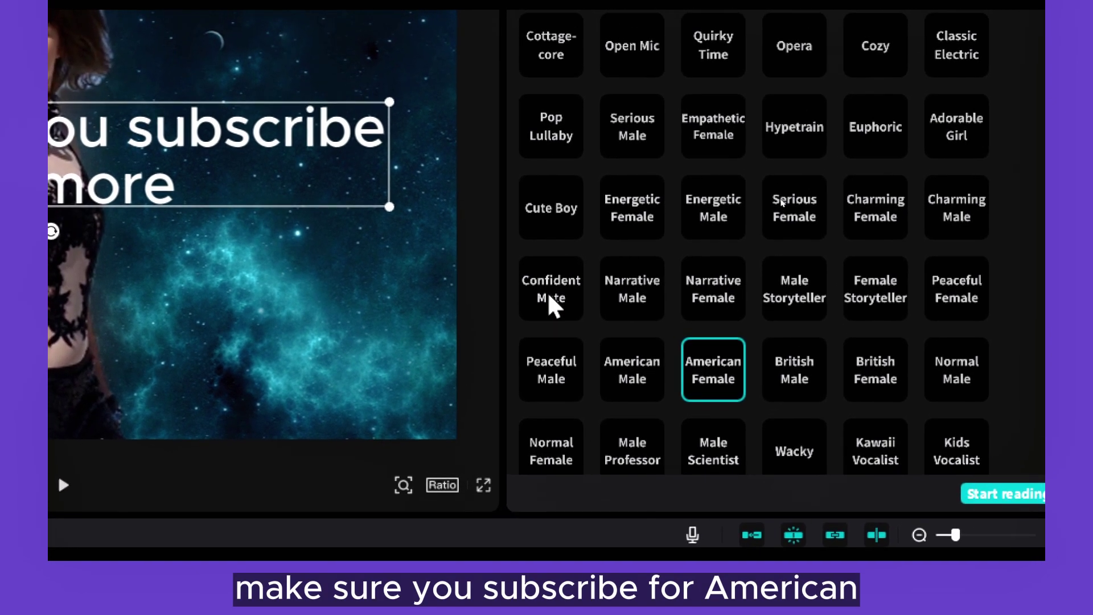
click(548, 292)
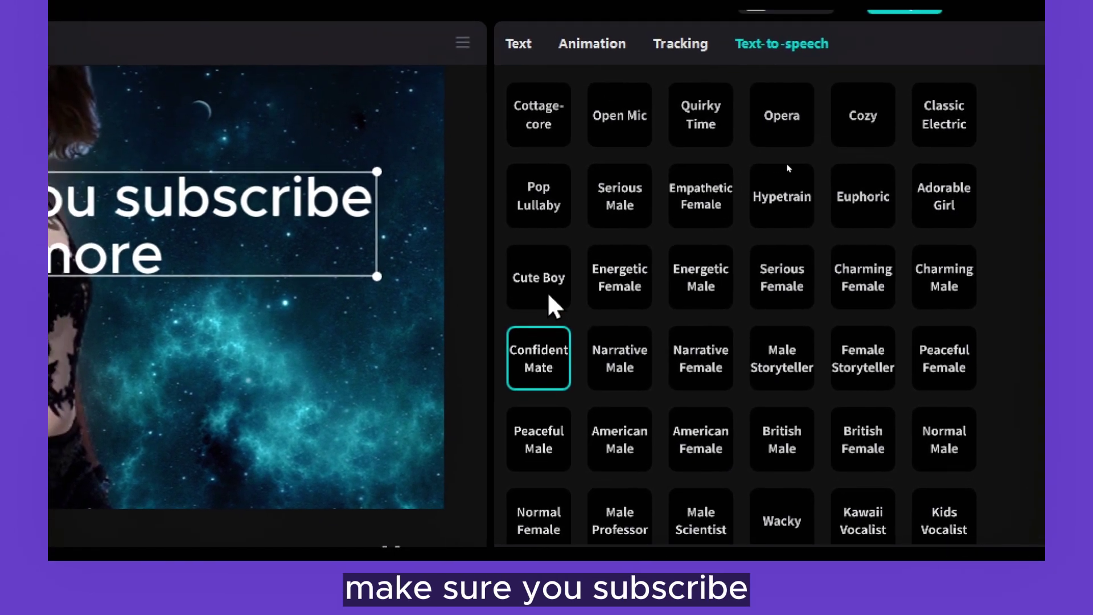
click(554, 306)
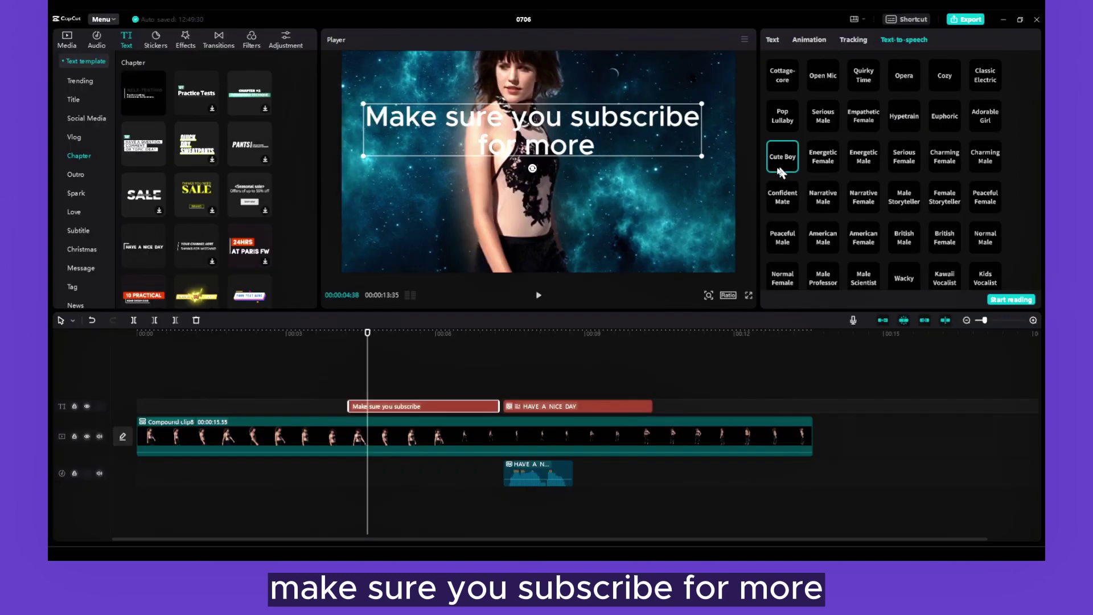
click(1009, 301)
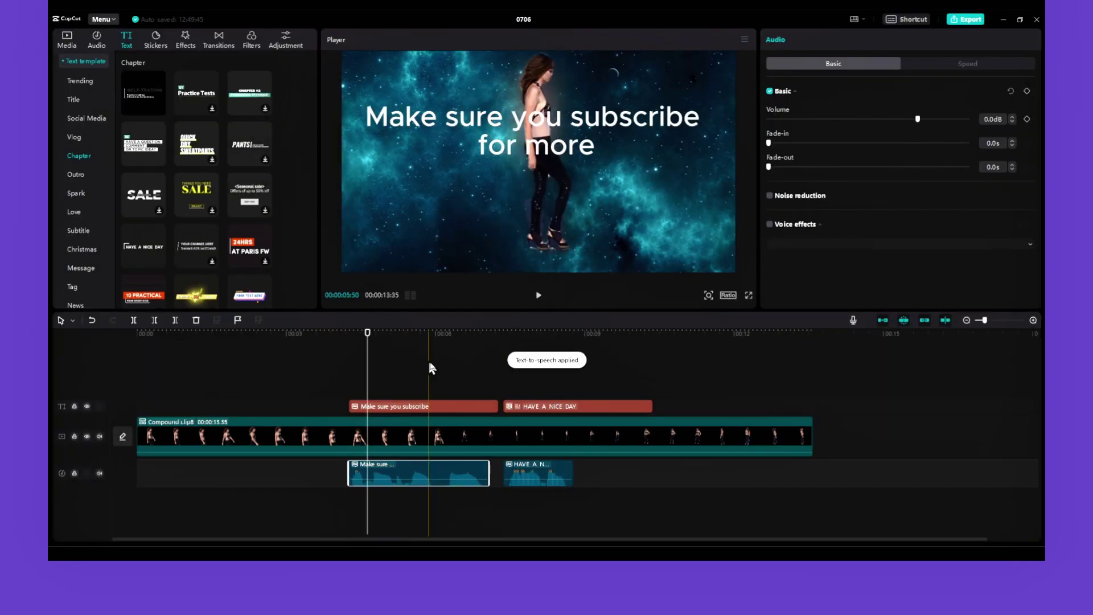
Step: Undo the subscribe voiceover and replay the timeline from about 4.3 seconds
key(ctrl+z)
click(443, 385)
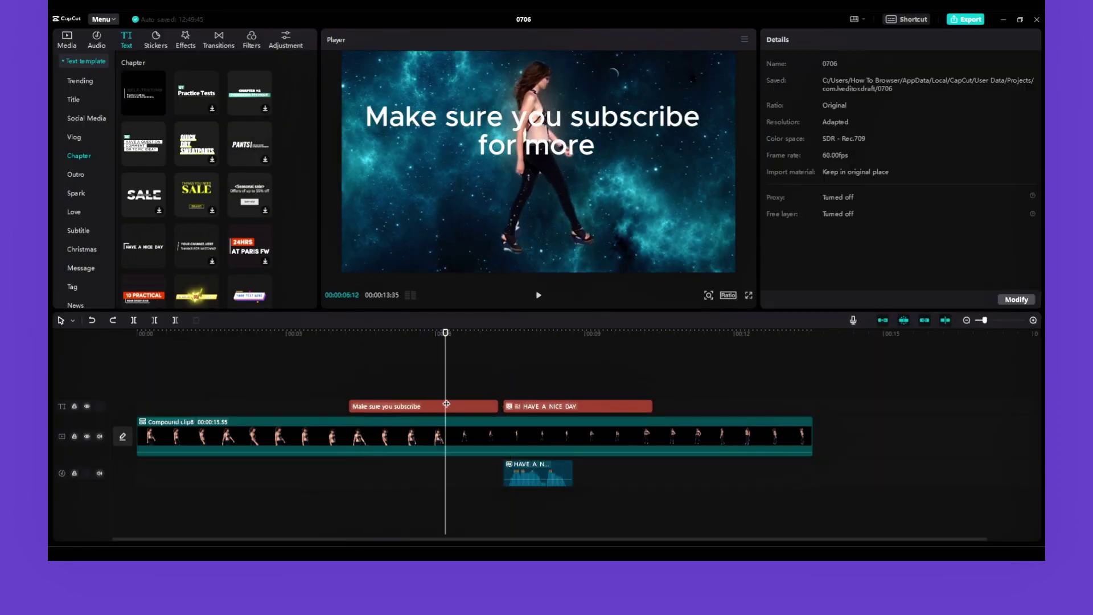
click(447, 406)
click(897, 41)
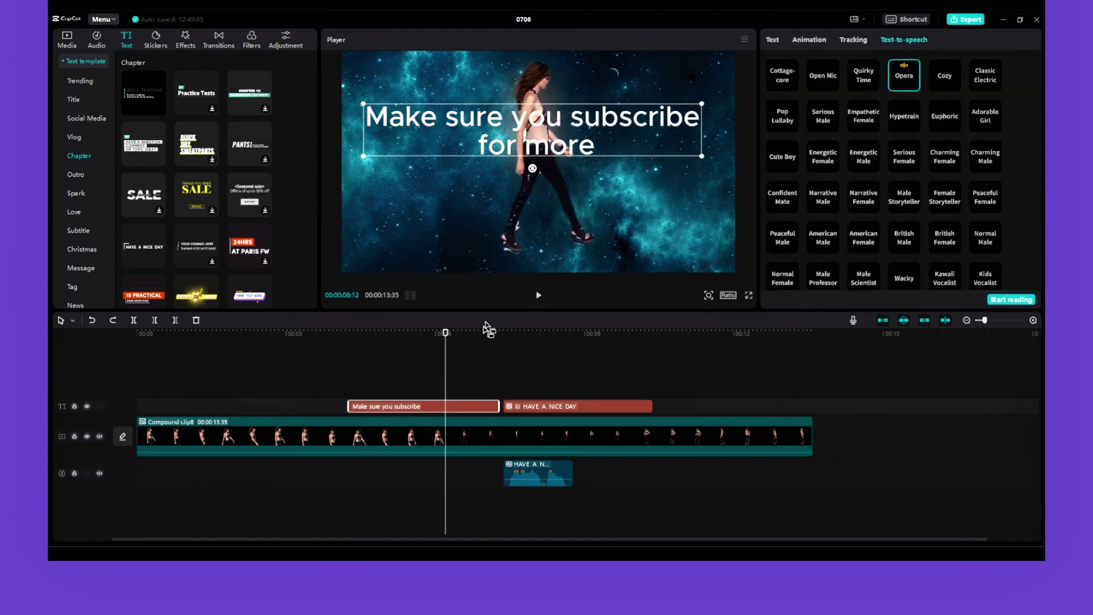
click(775, 41)
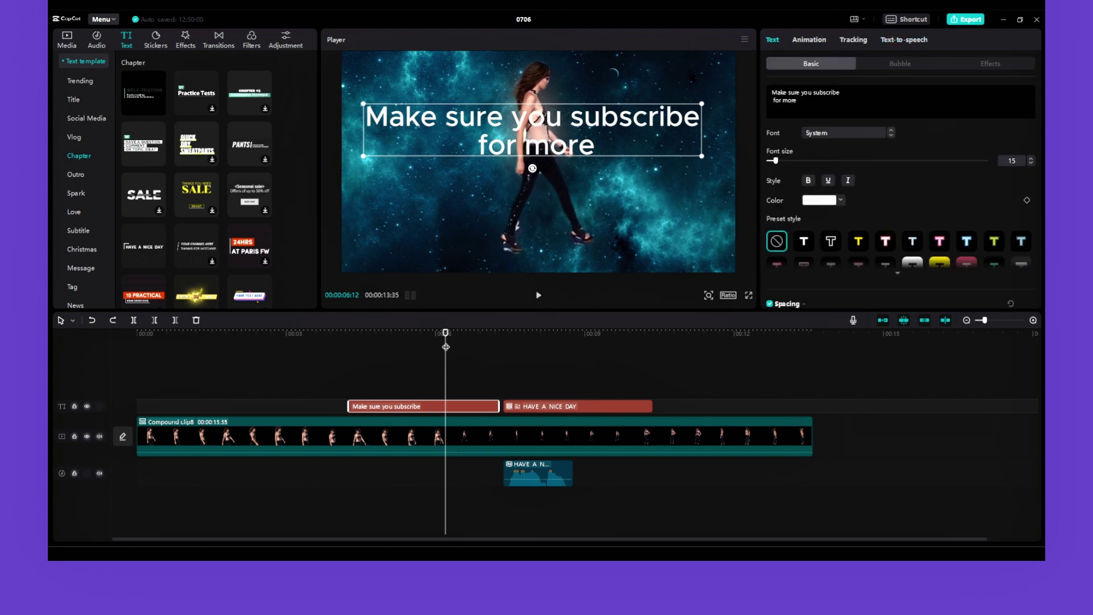
click(354, 359)
key(space)
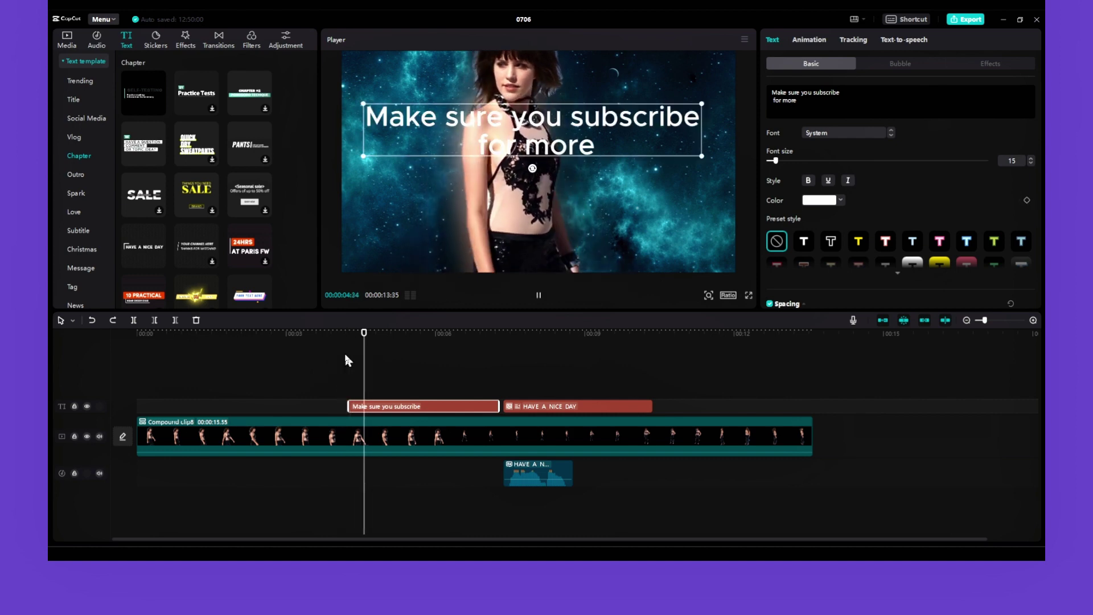
key(space)
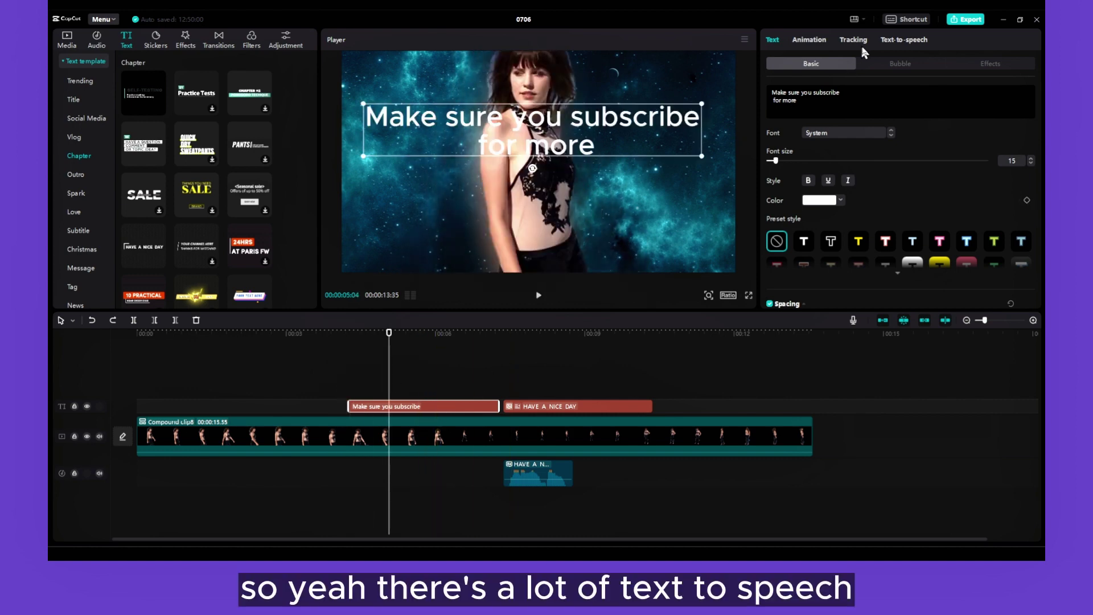
Step: Select the HAVE A NICE DAY voiceover clip to show its audio settings
click(905, 40)
scroll(900, 114, down, 2)
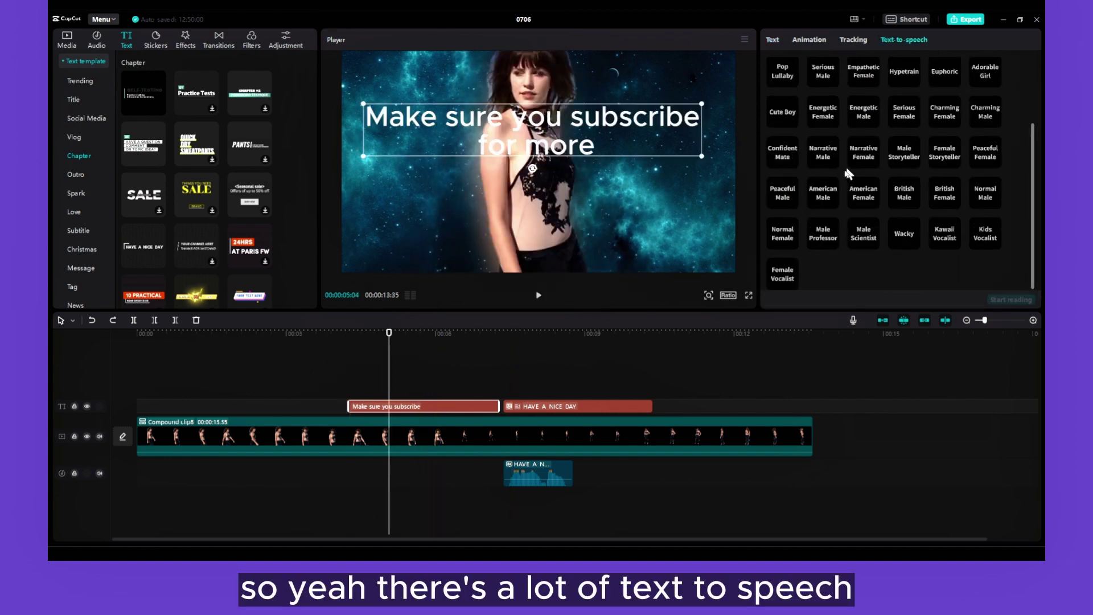
click(538, 295)
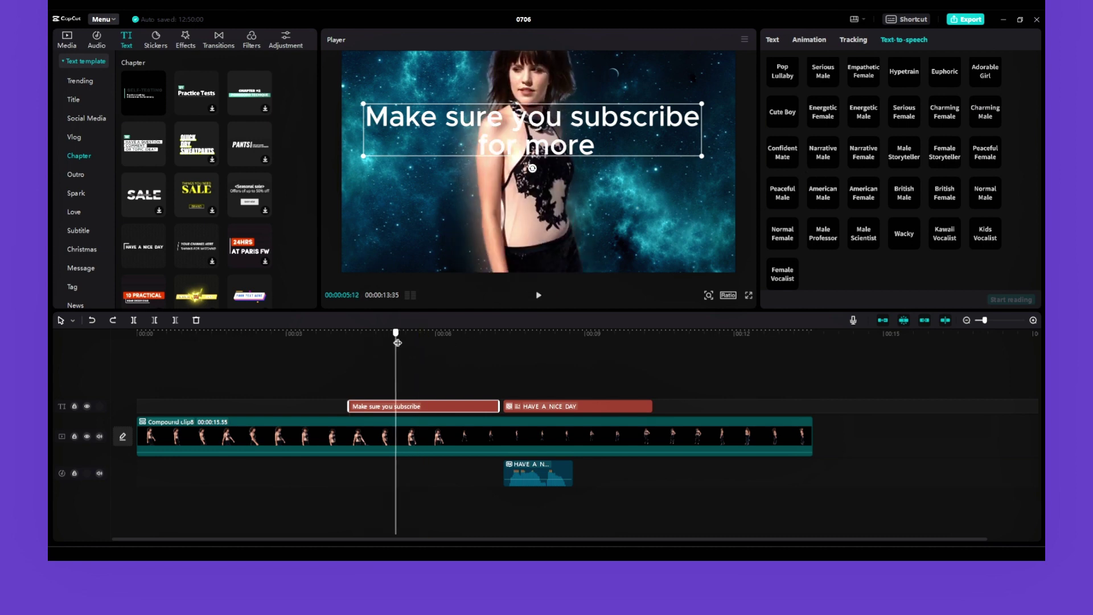
click(521, 467)
Step: Enable voice effects on the HAVE A NICE DAY voiceover, apply Deep, and play it
click(527, 333)
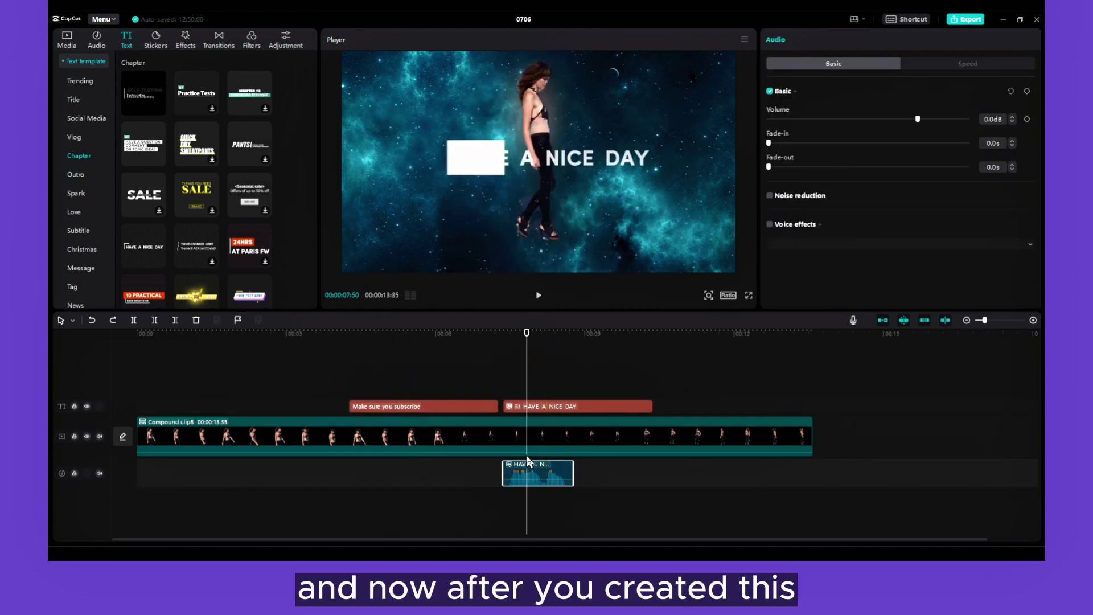
click(771, 226)
click(798, 244)
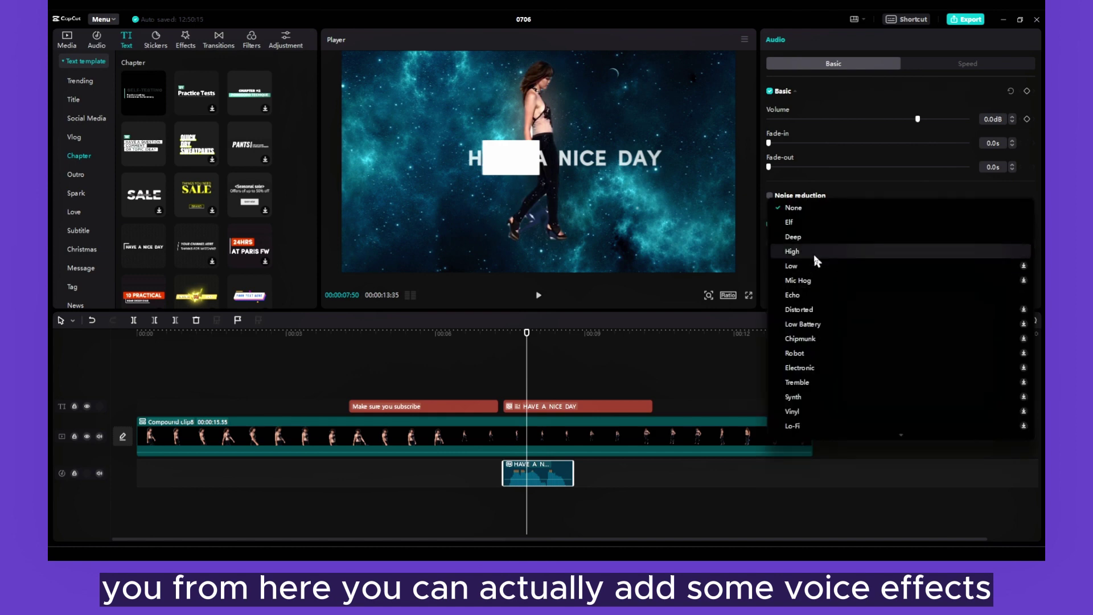
click(795, 237)
drag(526, 332, 507, 333)
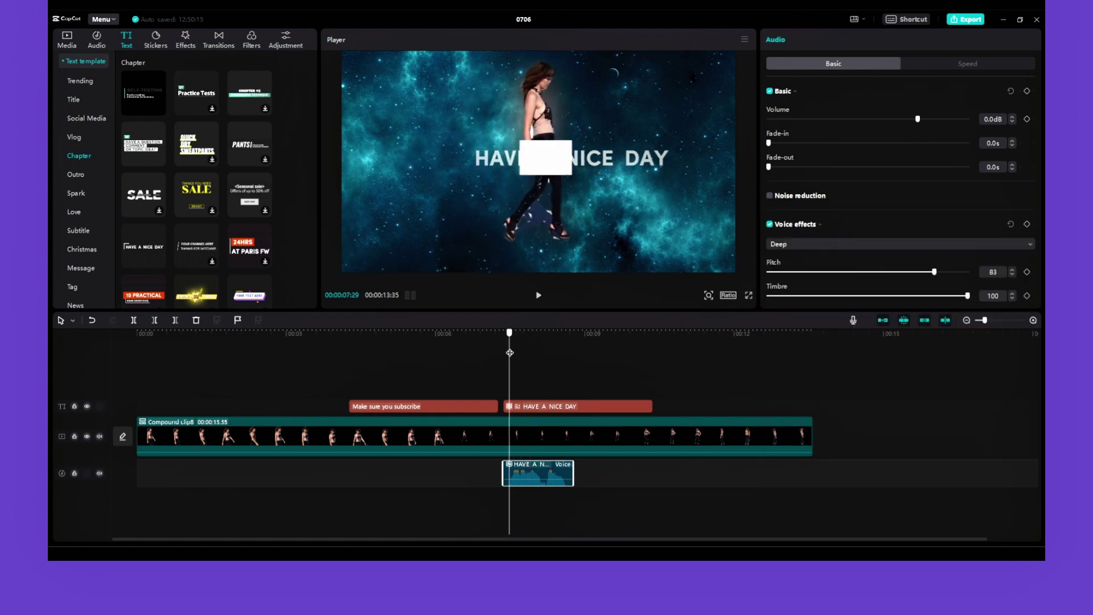
key(space)
Step: Switch the voice effect to Echo and preview the voiceover
click(836, 244)
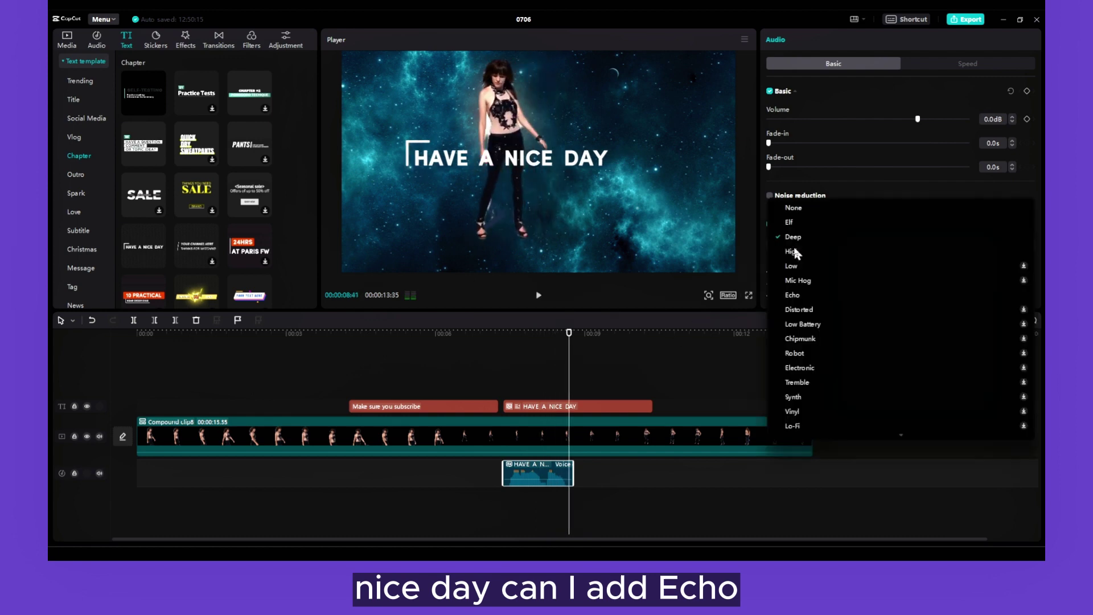
click(823, 296)
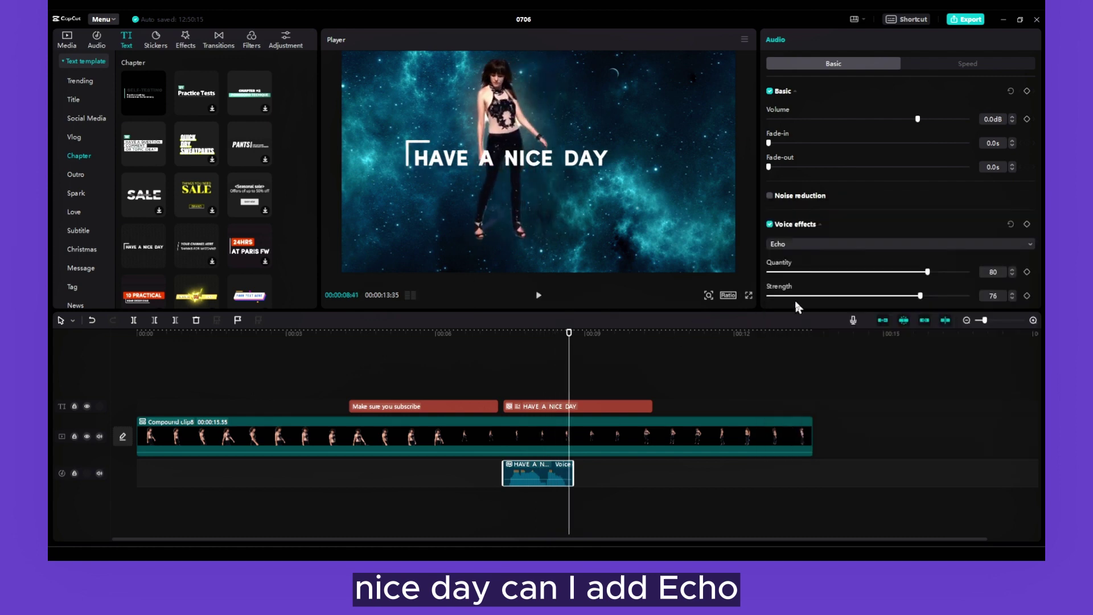
drag(567, 346, 507, 347)
key(space)
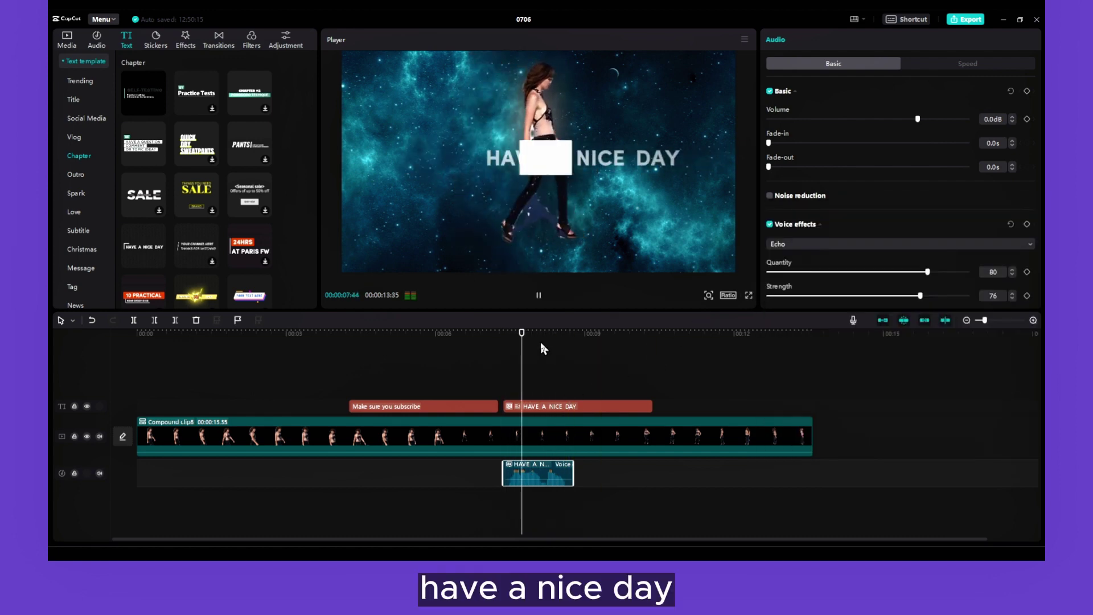
drag(589, 338, 422, 352)
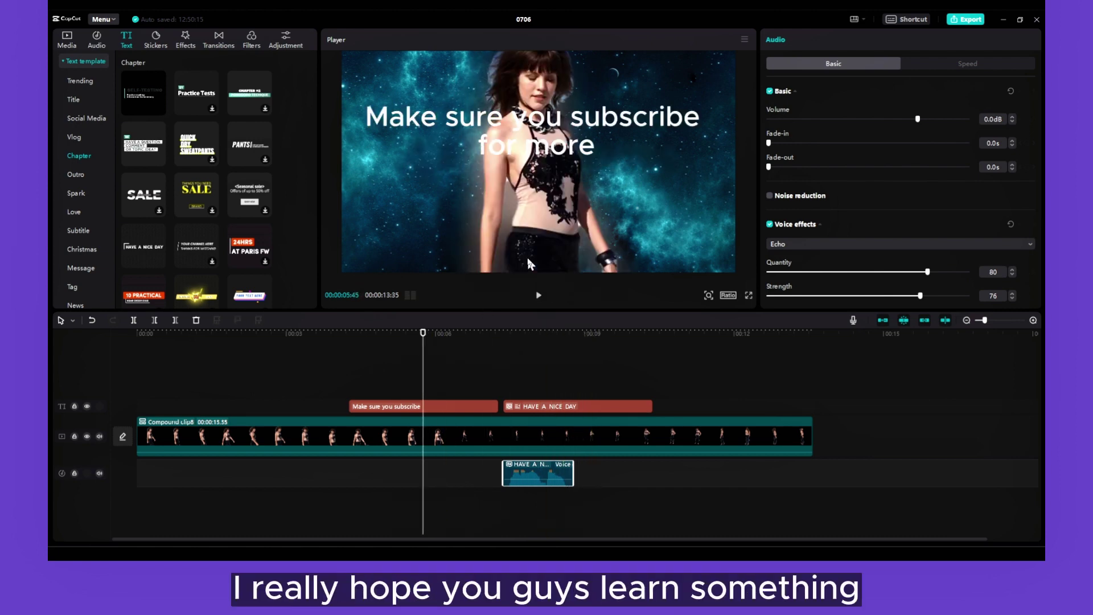